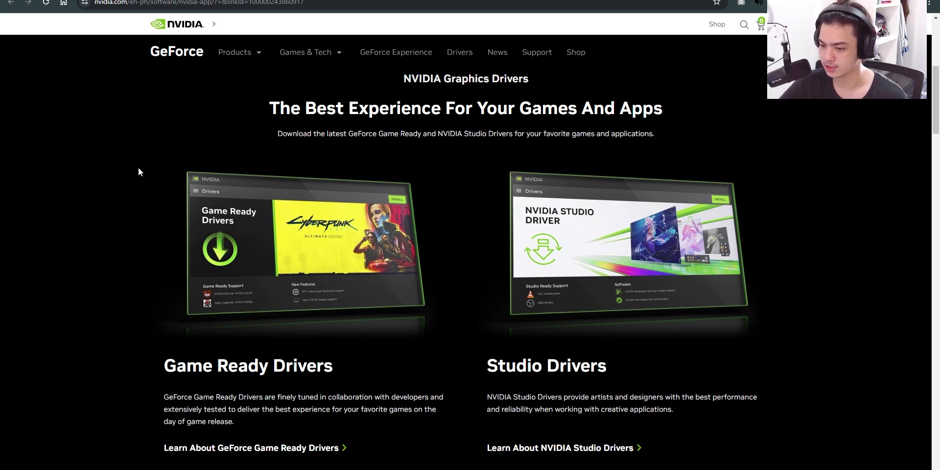
Download the NVIDIA app beta installer NVIDIA_app_beta_v10.0.0.499.exe to the Desktop and show it in its folder.
scroll(706, 242, "down", 20)
scroll(705, 242, "up", 20)
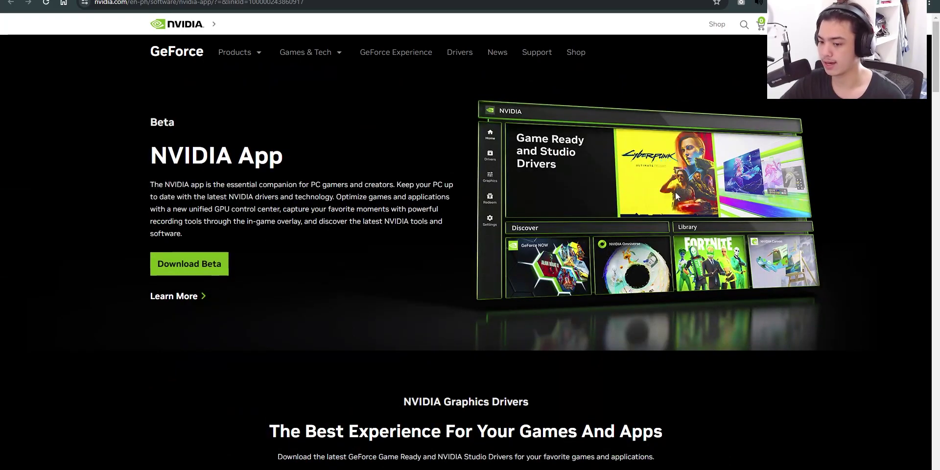
left_click(304, 2)
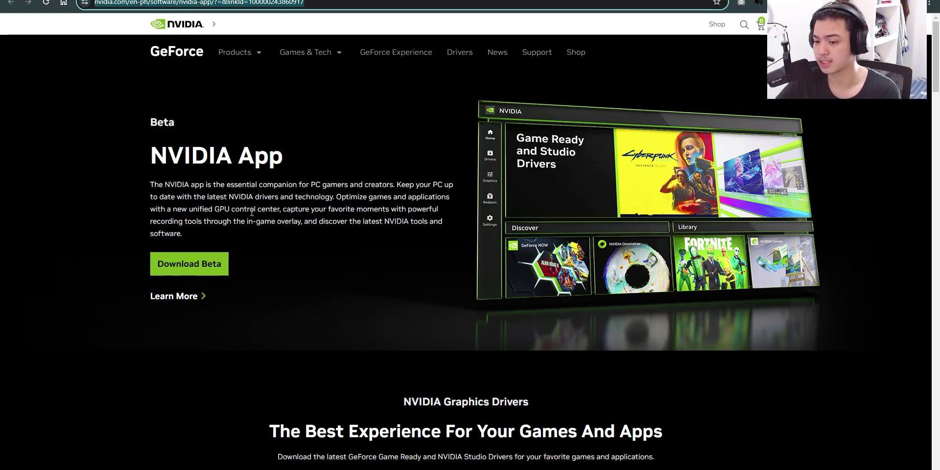
left_click(195, 260)
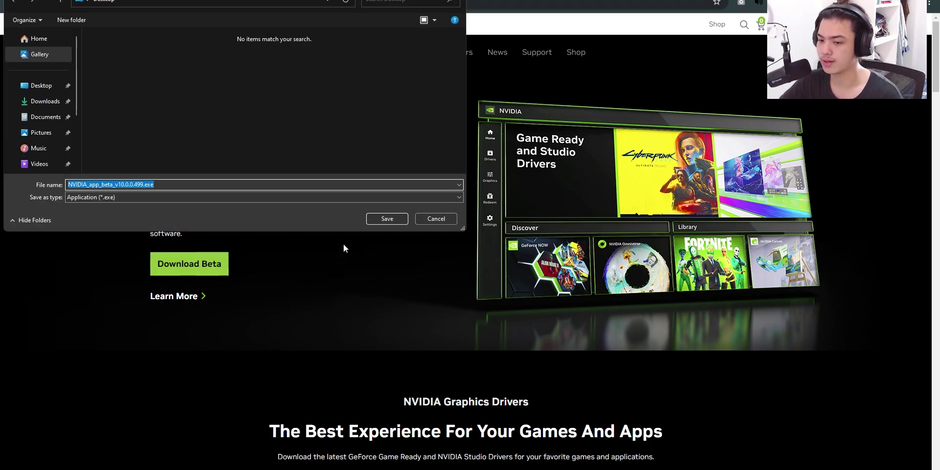
left_click(42, 86)
left_click(383, 219)
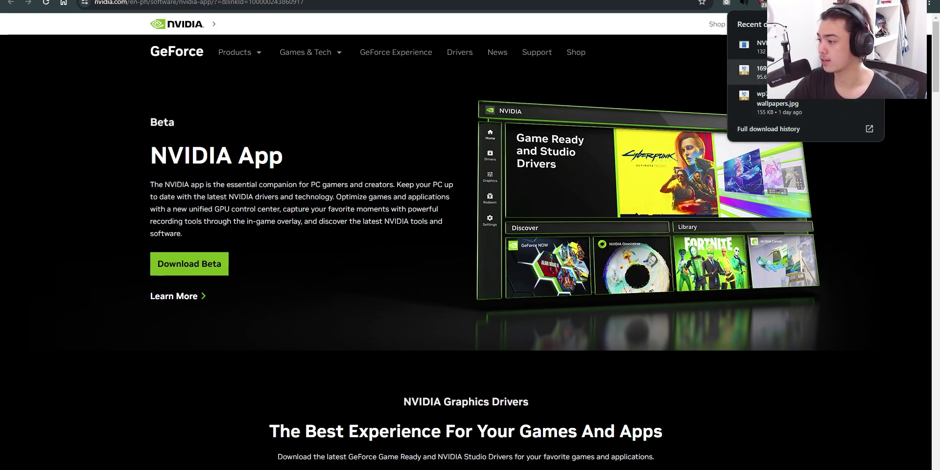
left_click(869, 46)
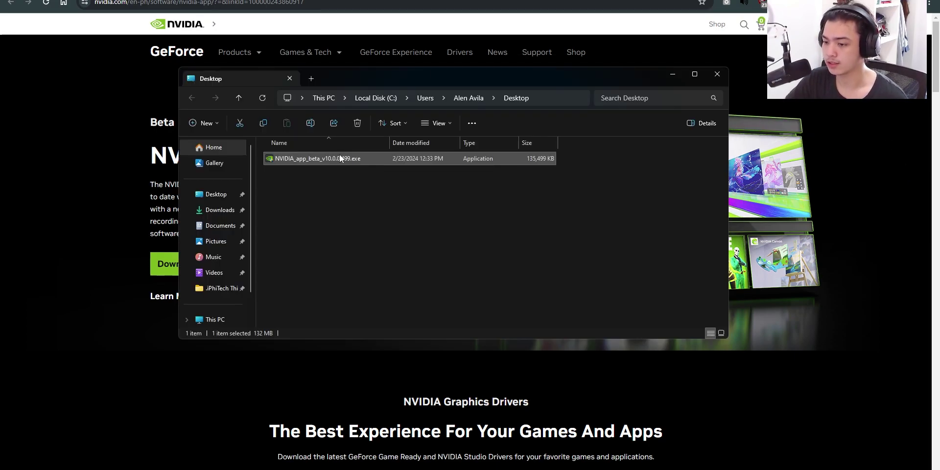
Run the installer as administrator and dismiss the error message that follows.
right_click(339, 154)
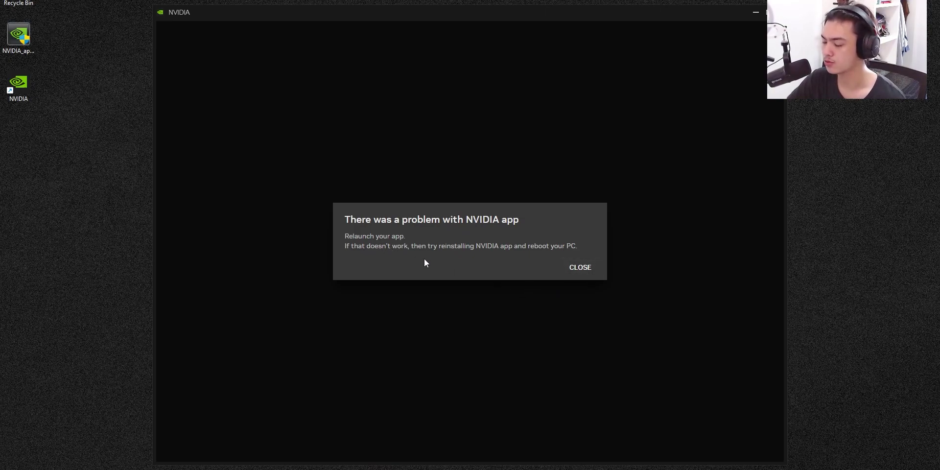
left_click(578, 269)
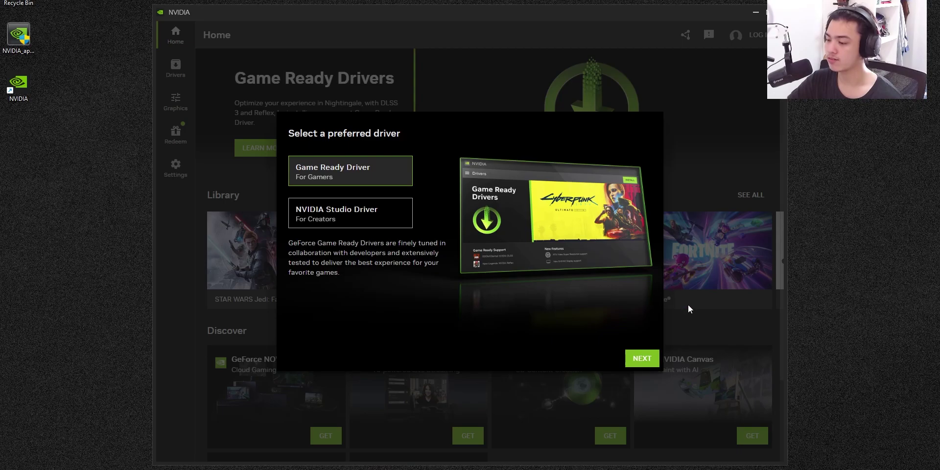
Keep Game Ready Driver, pass the optimization page, keep the overlay enabled, and skip the rewards offer.
left_click(642, 362)
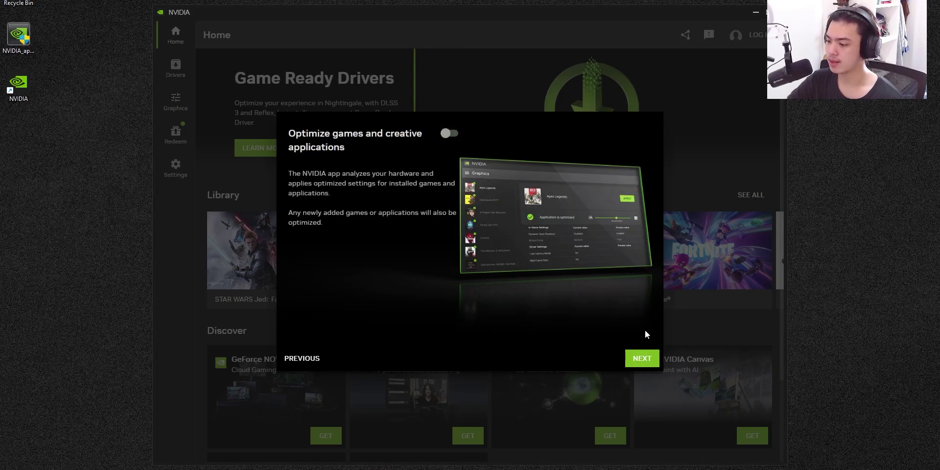
left_click(642, 358)
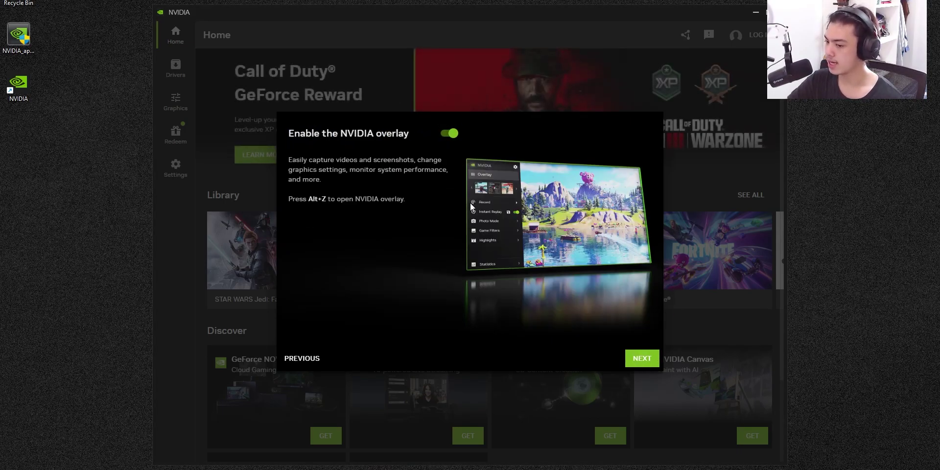
left_click(642, 360)
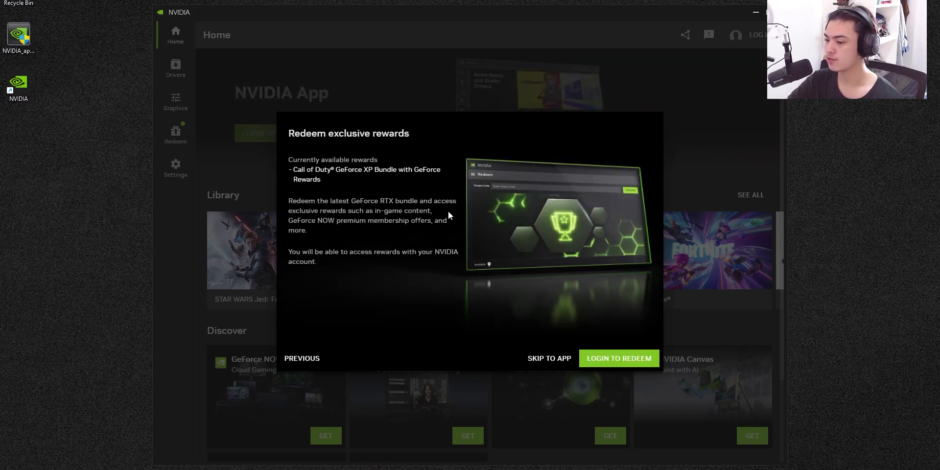
left_click(557, 364)
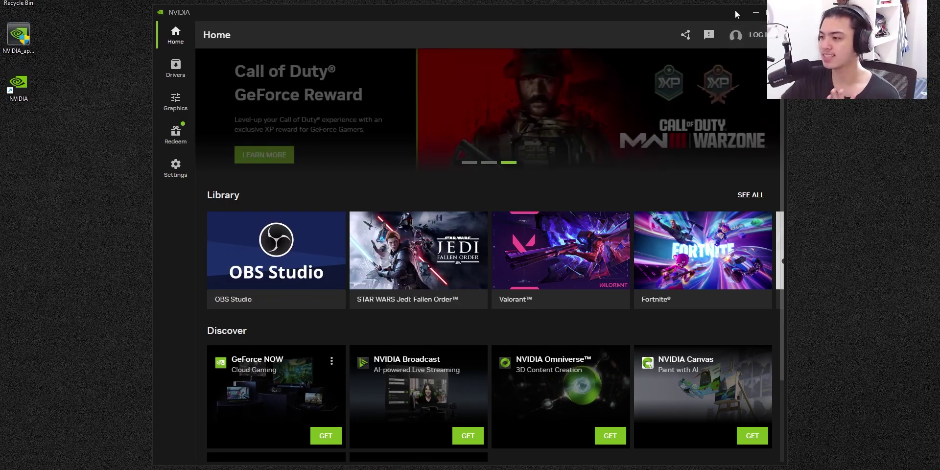
Confirm Game Ready Driver 551.61 is up to date on Drivers, then go to Graphics.
left_click_drag(695, 11, 618, 10)
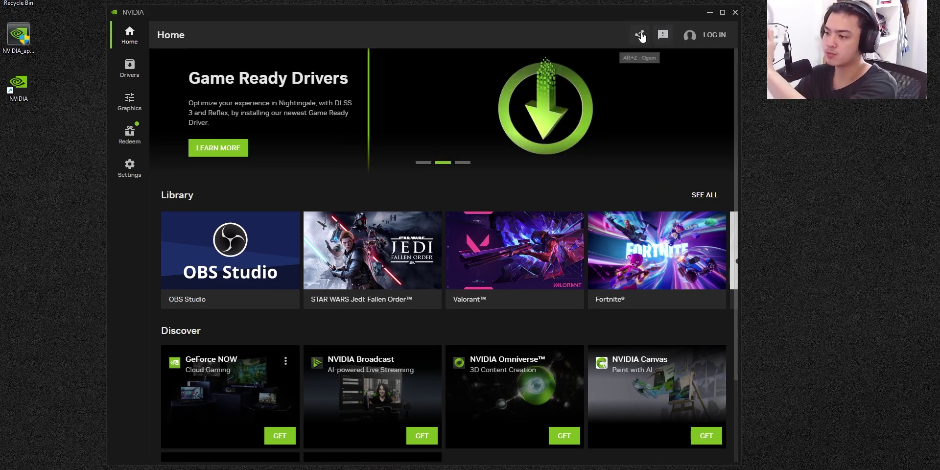
left_click(129, 68)
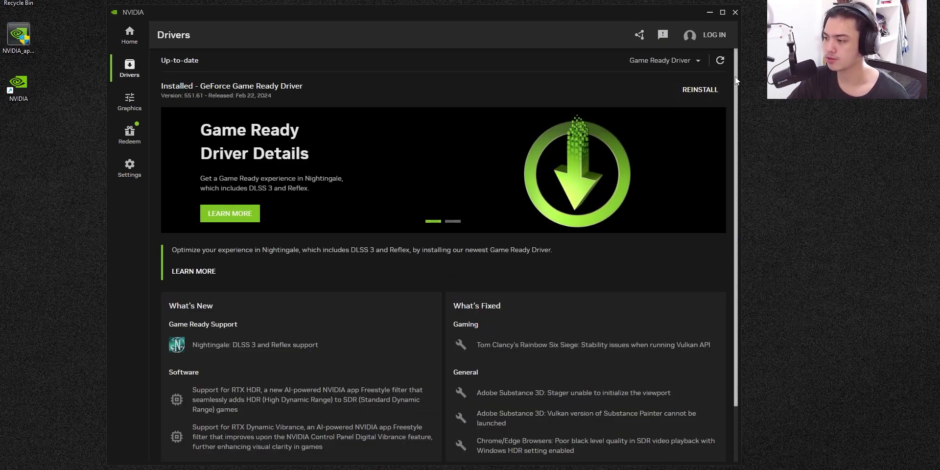
mouse_move(735, 74)
left_mouse_down()
mouse_move(735, 148)
mouse_move(733, 69)
left_mouse_up()
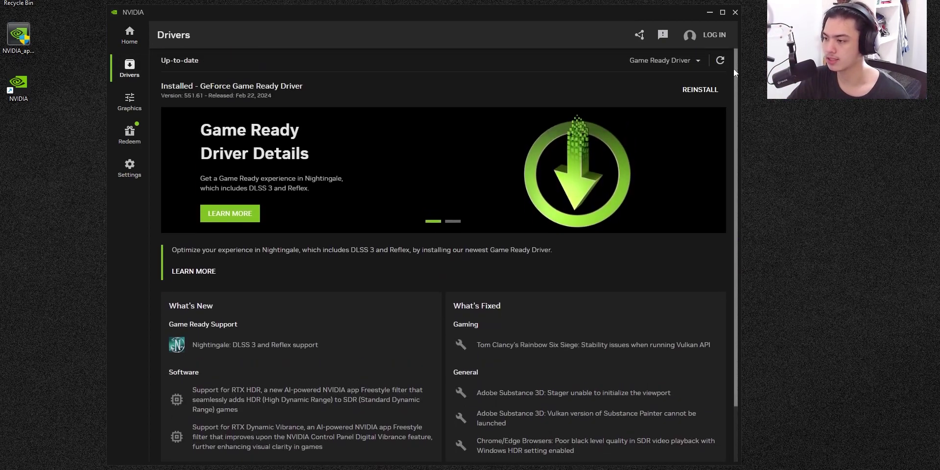
left_click(660, 61)
left_click(679, 60)
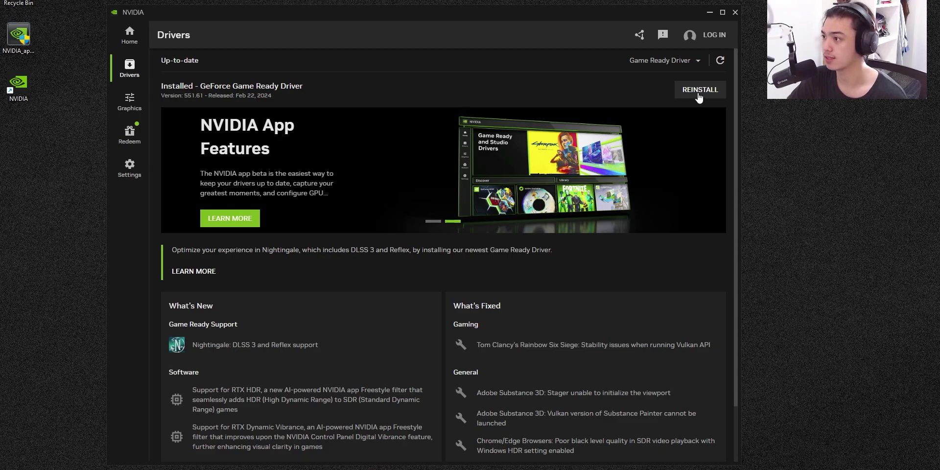
left_click(130, 101)
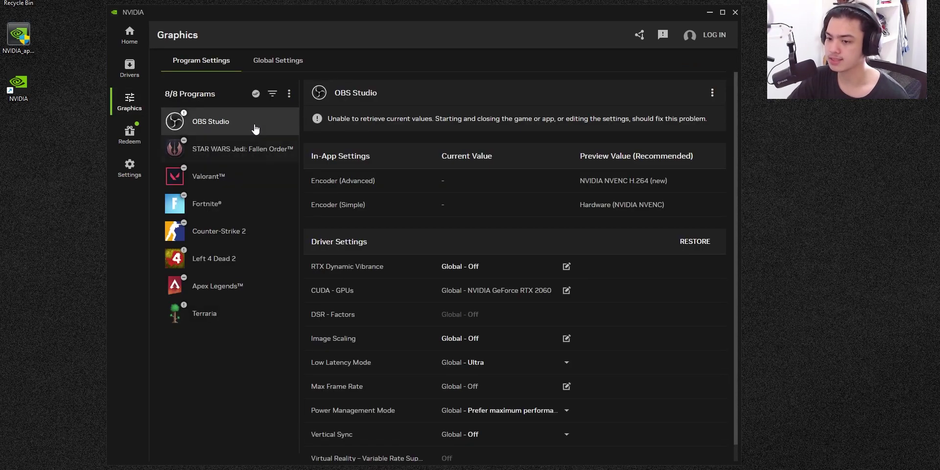
Review Global Settings: Shader Cache Size at Driver default, Power Management at Prefer maximum performance, Max Frame Rate Off.
left_click(277, 61)
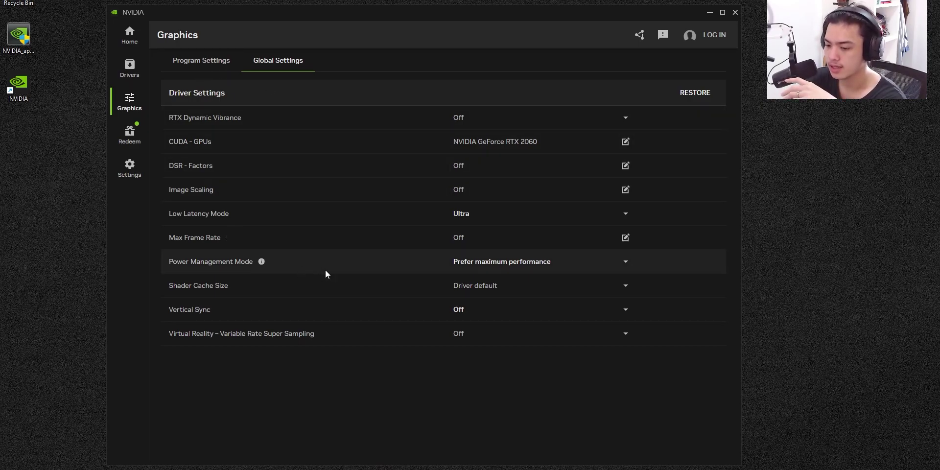
left_click(529, 293)
left_click(527, 287)
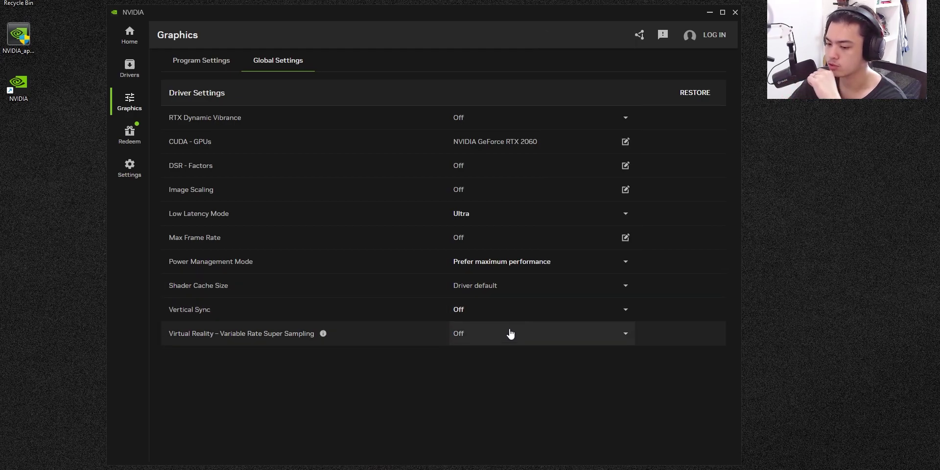
left_click(541, 269)
left_click(575, 318)
left_click(539, 240)
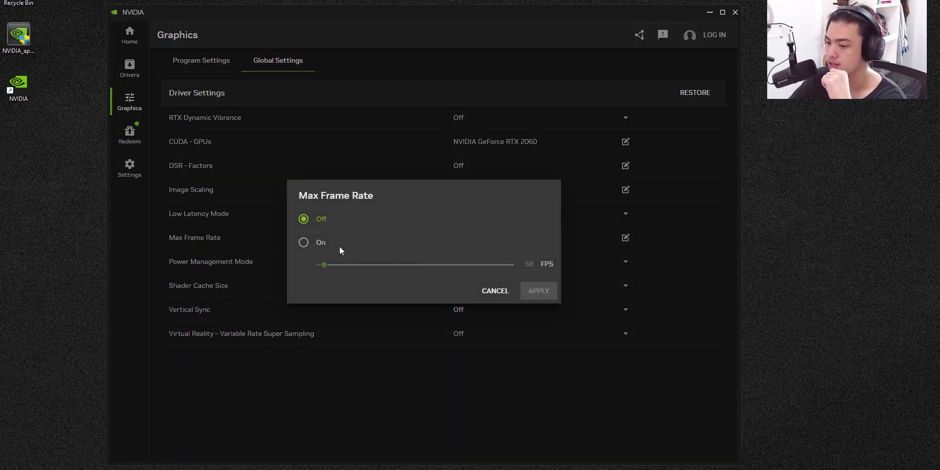
left_click(497, 291)
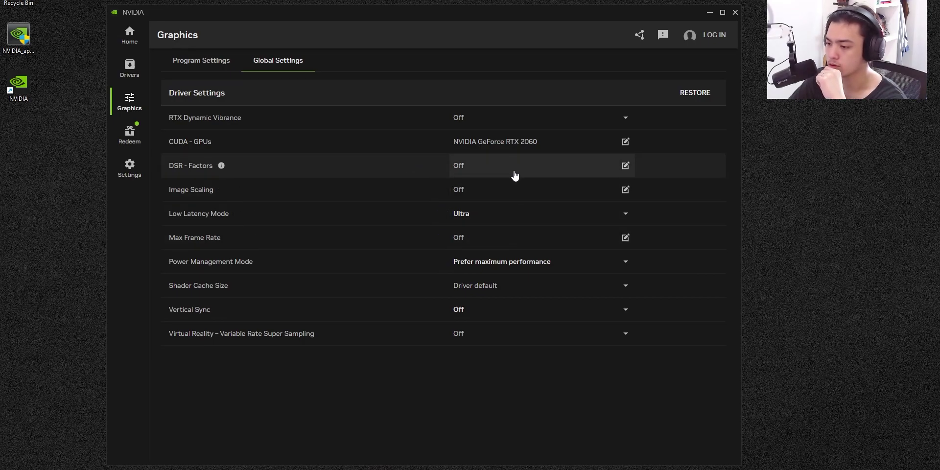
left_click(129, 132)
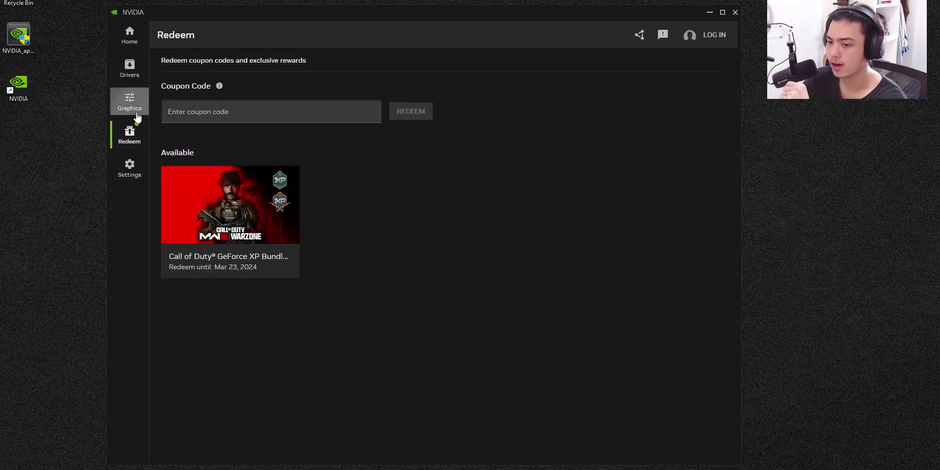
Review Valorant's program settings: not optimized, with 16x anisotropic filtering and MSAA 4x recommended.
left_click(129, 100)
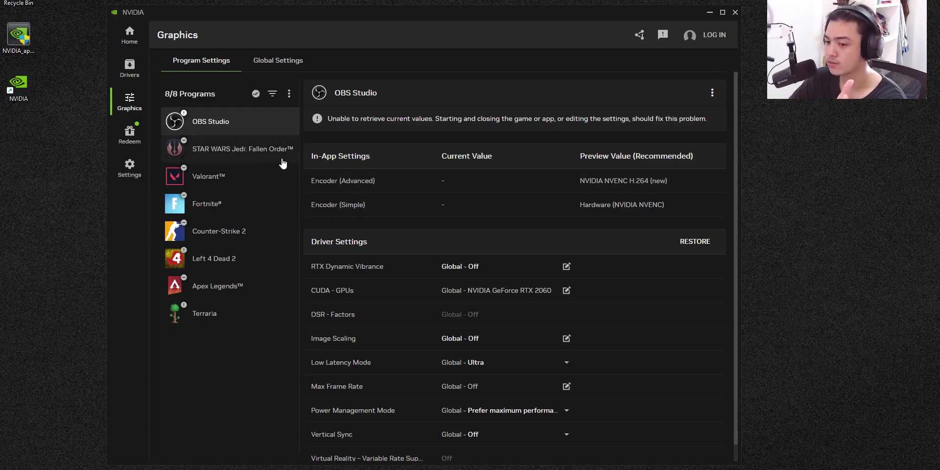
left_click(251, 175)
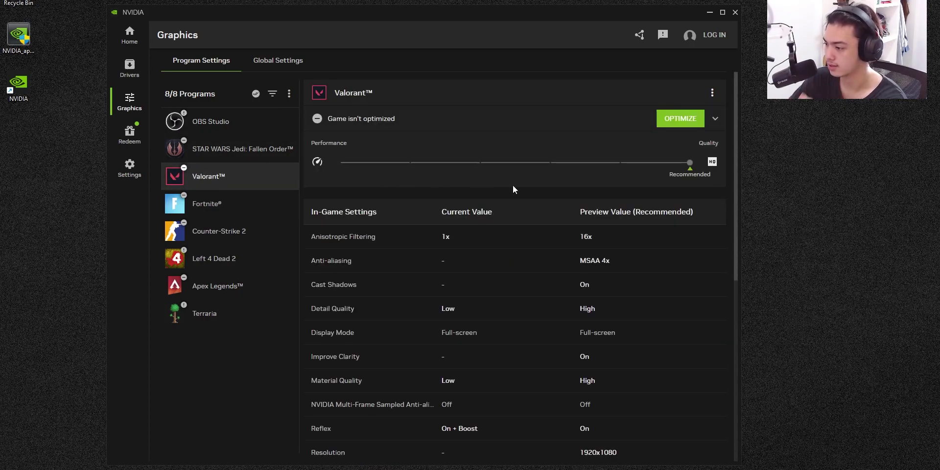
scroll(677, 269, "down", 4)
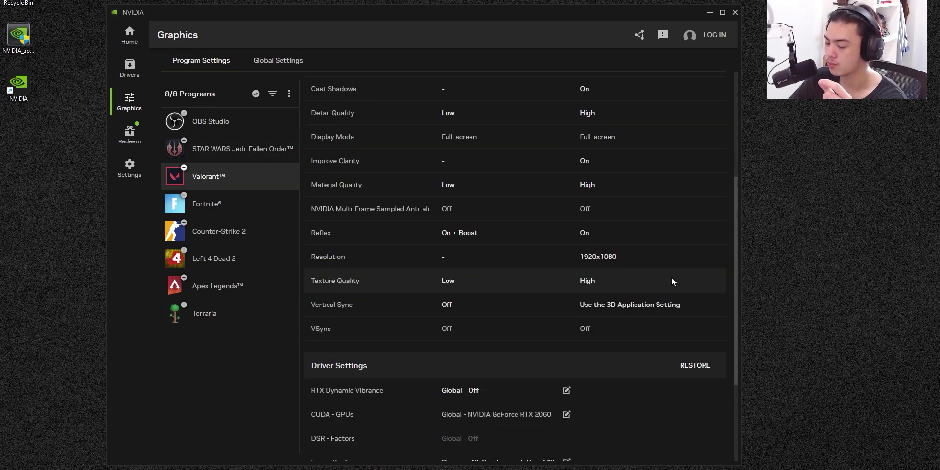
scroll(671, 277, "up", 2)
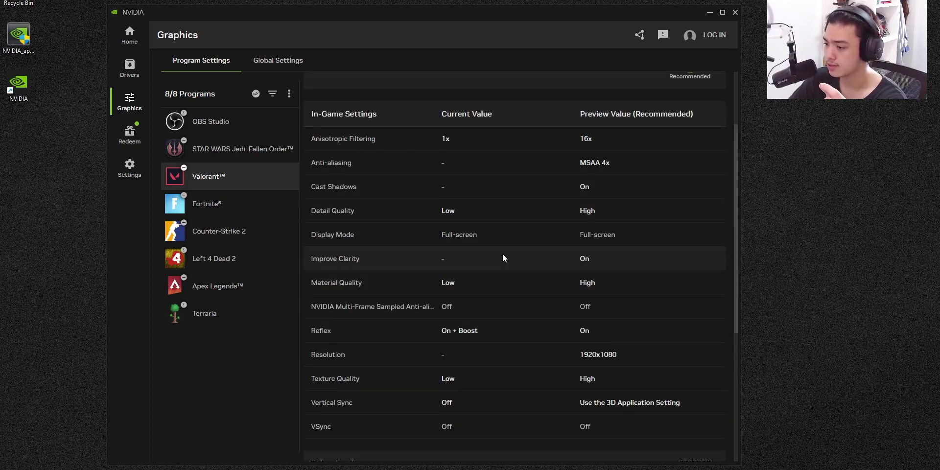
scroll(650, 326, "down", 5)
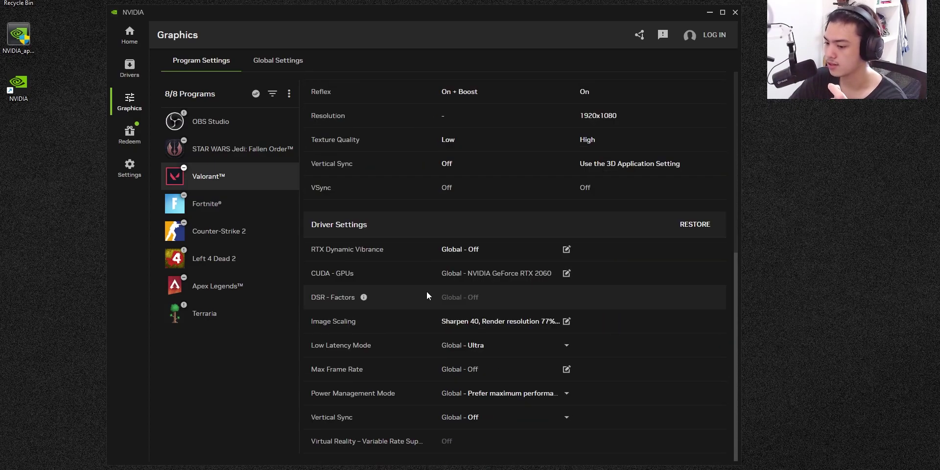
left_click(292, 71)
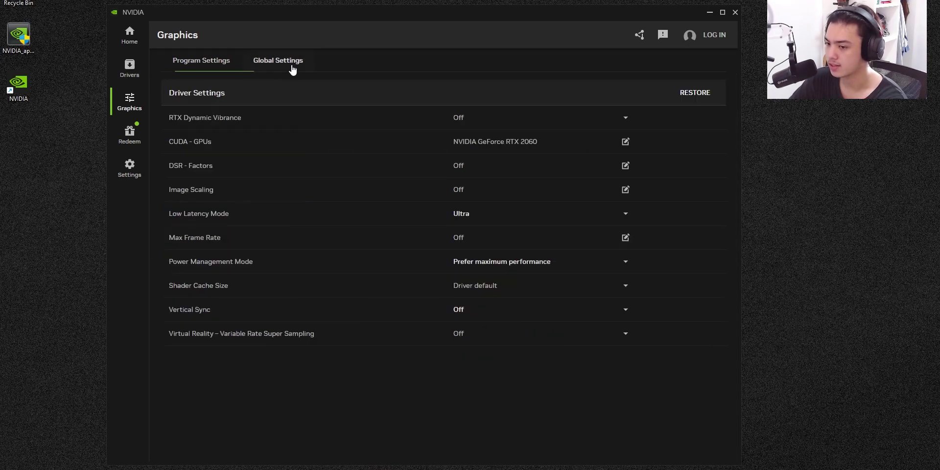
left_click(175, 69)
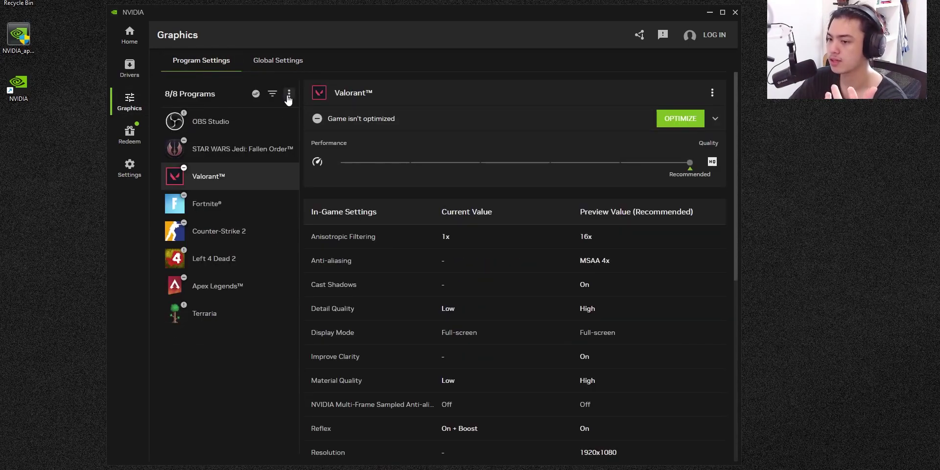
left_click(289, 95)
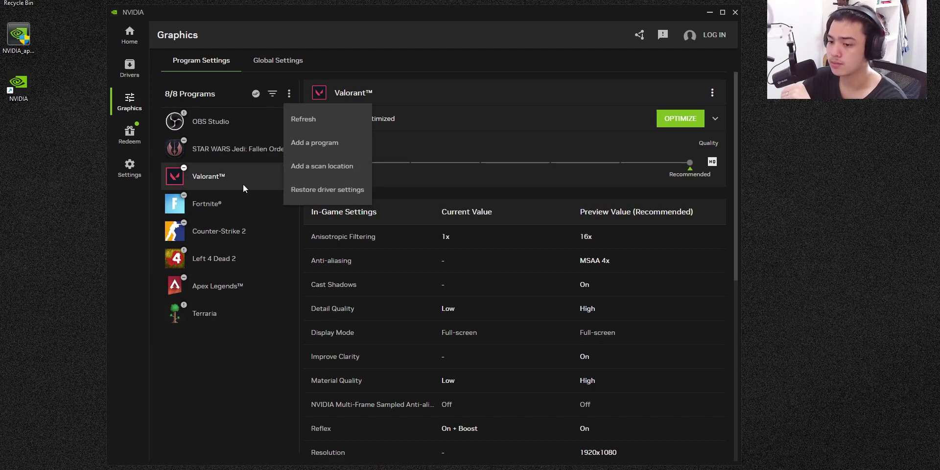
In Settings, switch off Game filters and Photo mode while keeping the NVIDIA overlay enabled.
left_click(130, 167)
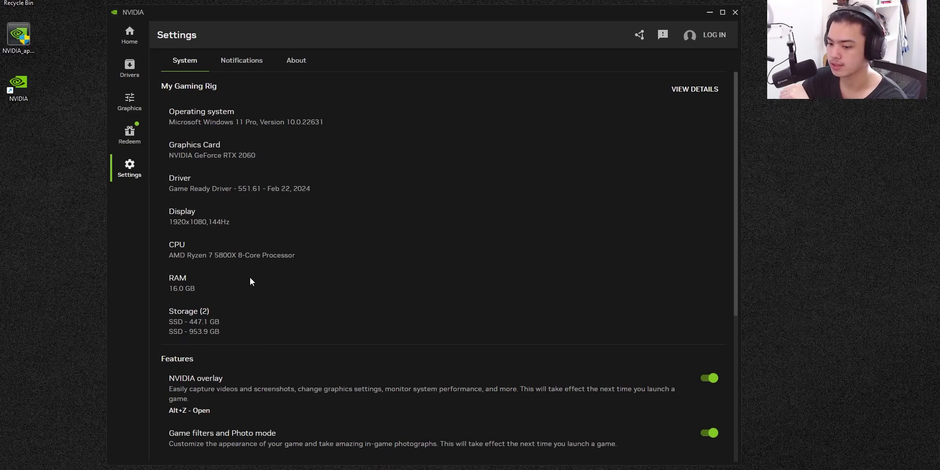
scroll(471, 259, "down", 3)
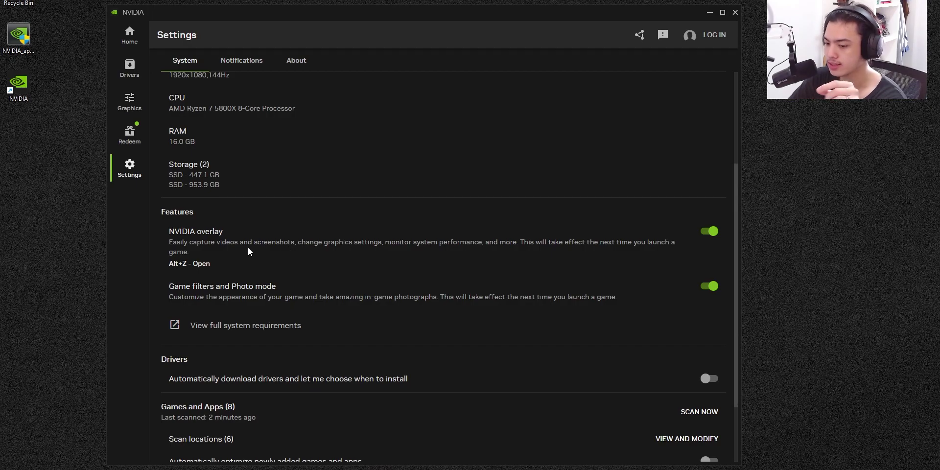
scroll(244, 242, "down", 1)
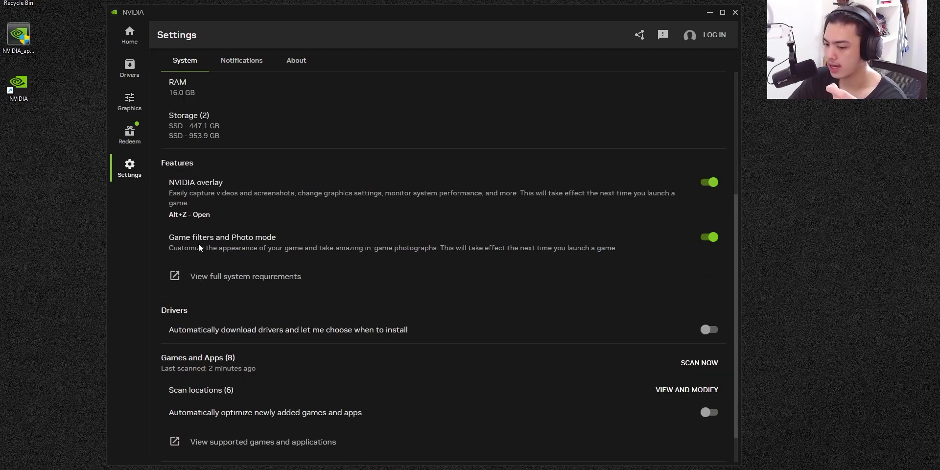
left_click(705, 240)
scroll(535, 254, "down", 1)
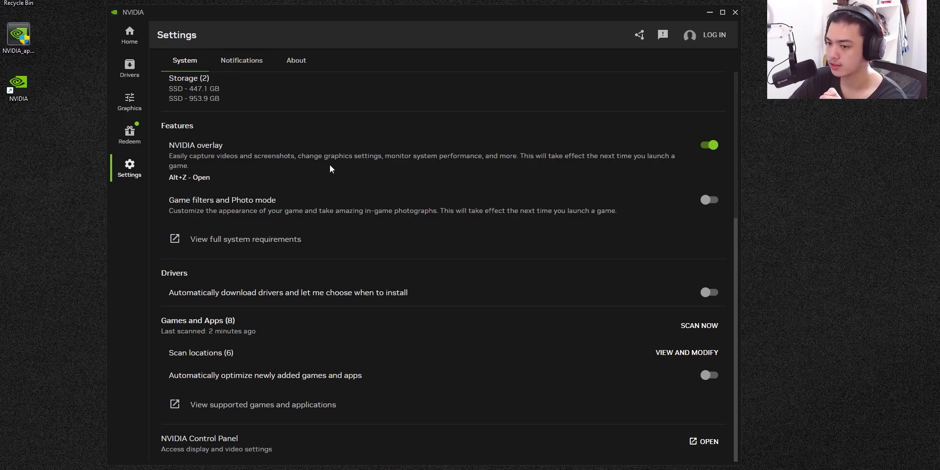
left_click(707, 442)
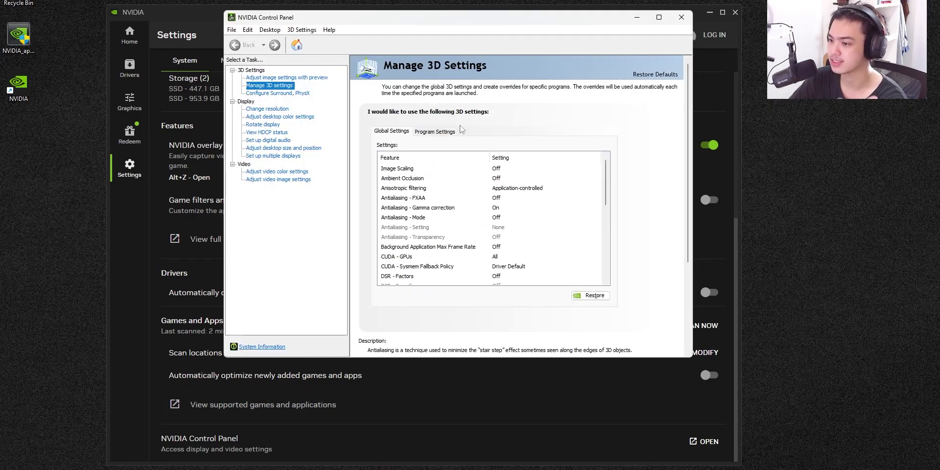
mouse_move(688, 93)
left_mouse_down()
mouse_move(694, 124)
mouse_move(692, 86)
left_mouse_up()
left_click_drag(382, 25, 498, 35)
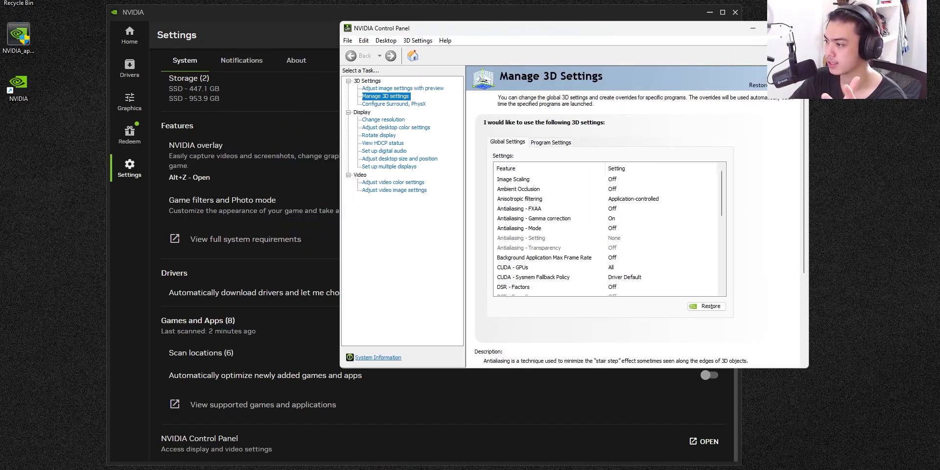
Close the NVIDIA Control Panel, bring up the NVIDIA overlay and briefly view its Gallery.
left_click(796, 27)
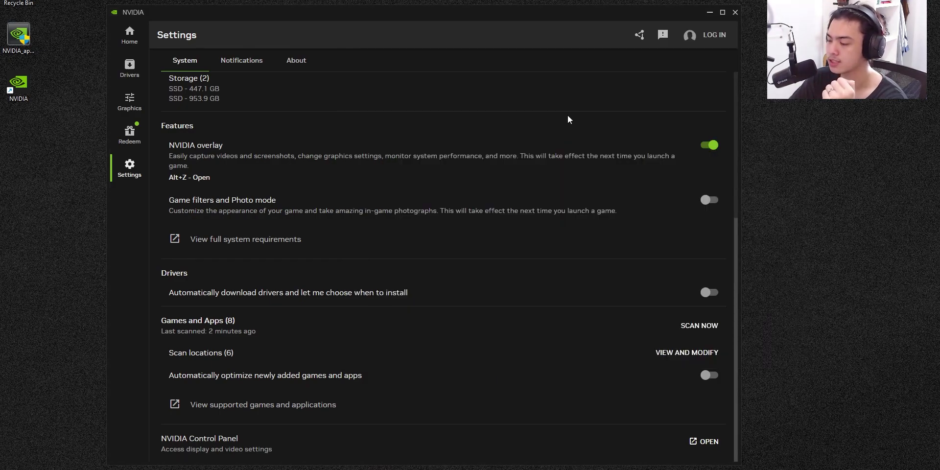
left_click_drag(735, 230, 686, 55)
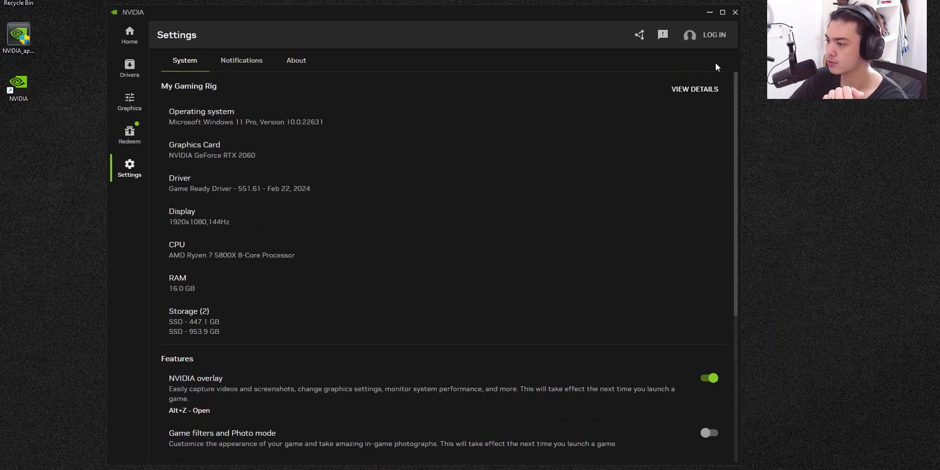
left_click(632, 43)
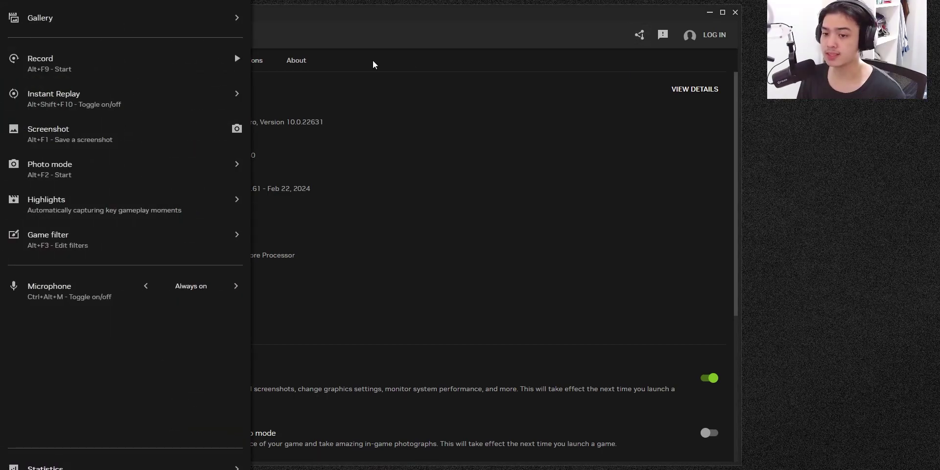
left_click(15, 21)
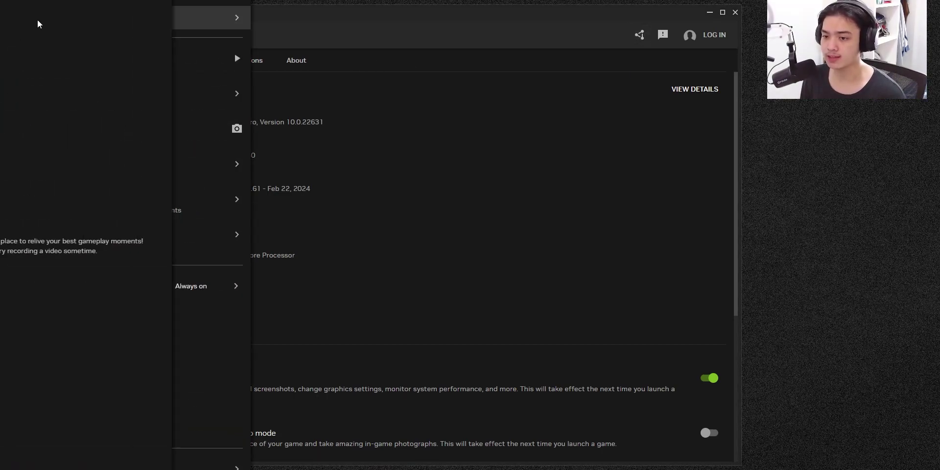
left_click(50, 25)
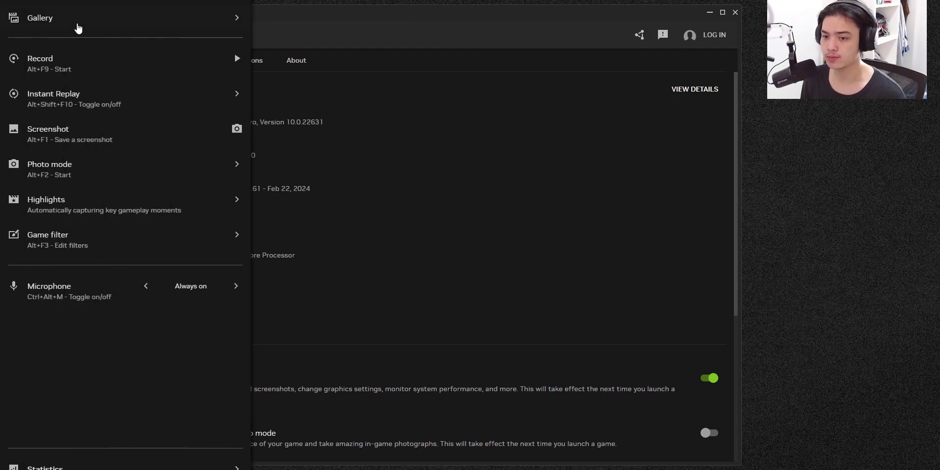
Start a recording, decline desktop capture, and go to Instant Replay's video capture settings.
left_click(100, 61)
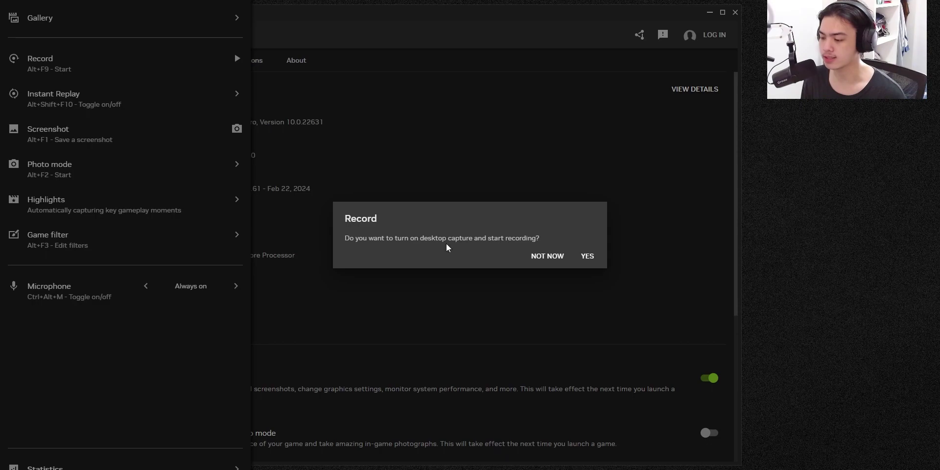
left_click(551, 259)
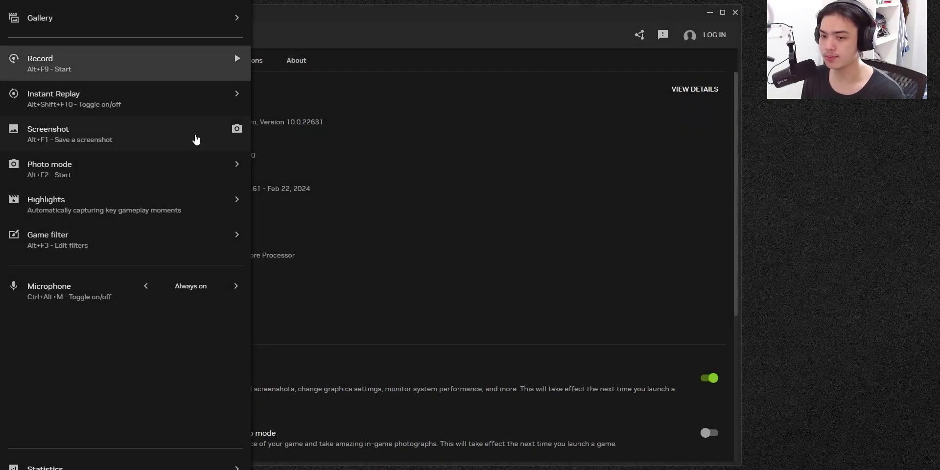
left_click(109, 105)
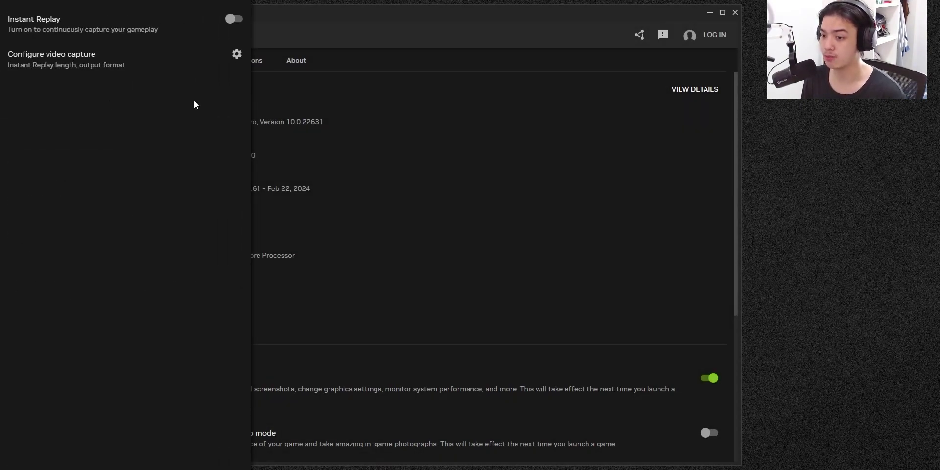
left_click(230, 59)
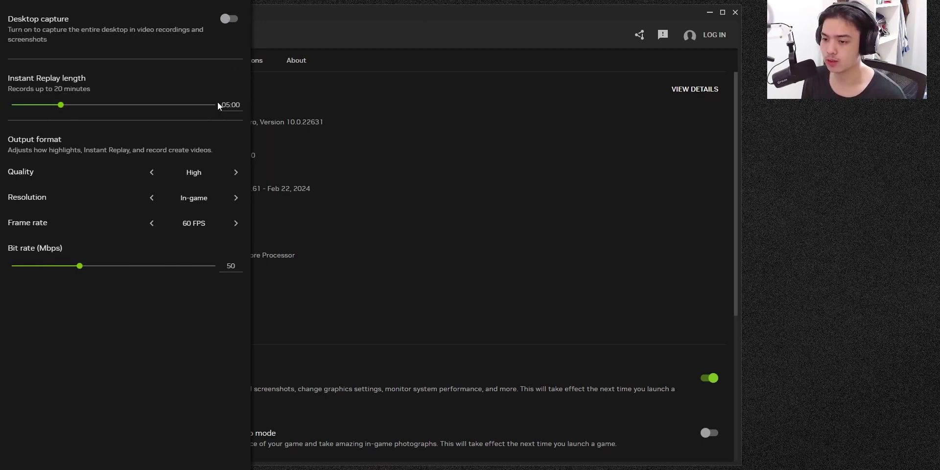
Set Instant Replay length to 01:00, resolution to 1080p HD and bit rate to 10 Mbps.
left_click(223, 104)
type("1")
left_click(151, 172)
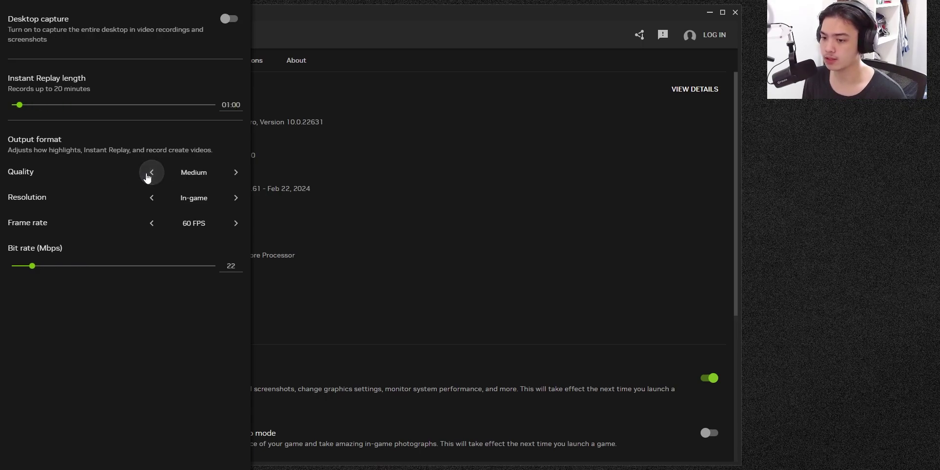
left_click(152, 172)
left_click_drag(19, 272, 11, 270)
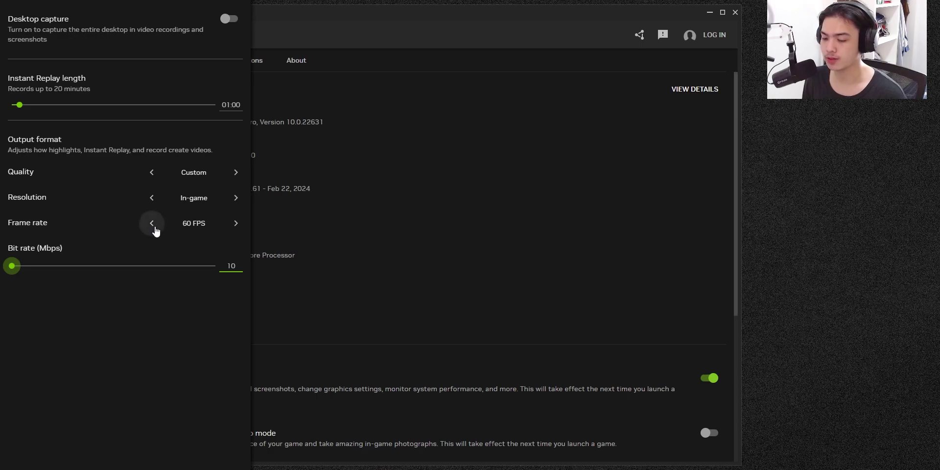
left_click(228, 200)
left_click(227, 201)
left_click(228, 201)
left_click(227, 201)
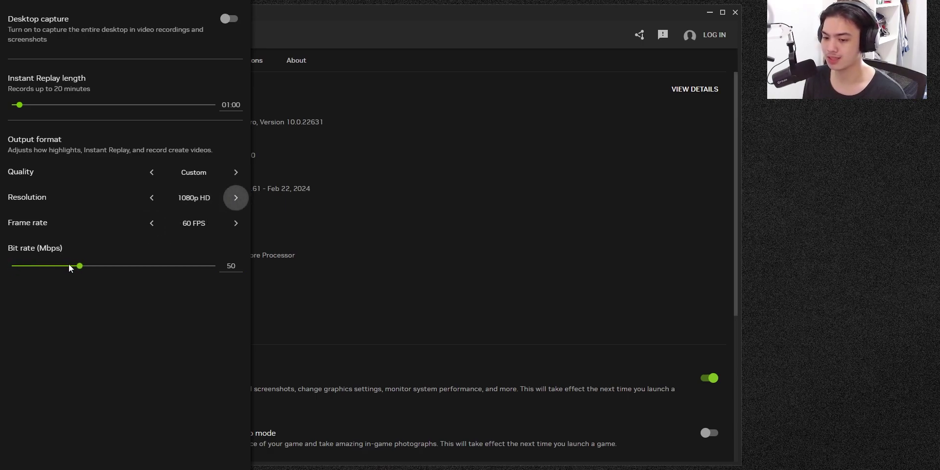
left_click_drag(76, 267, 20, 268)
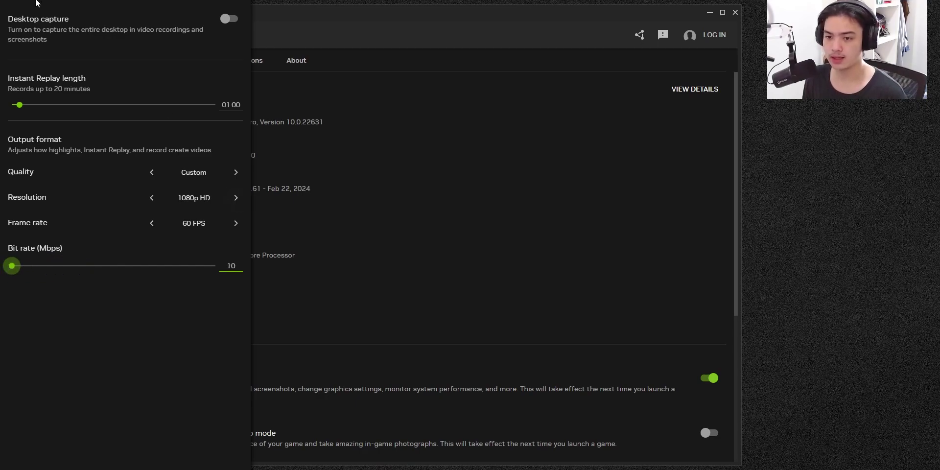
Switch off Capture highlights under Highlights, then glance at Game filter and return to the main list.
key("Escape")
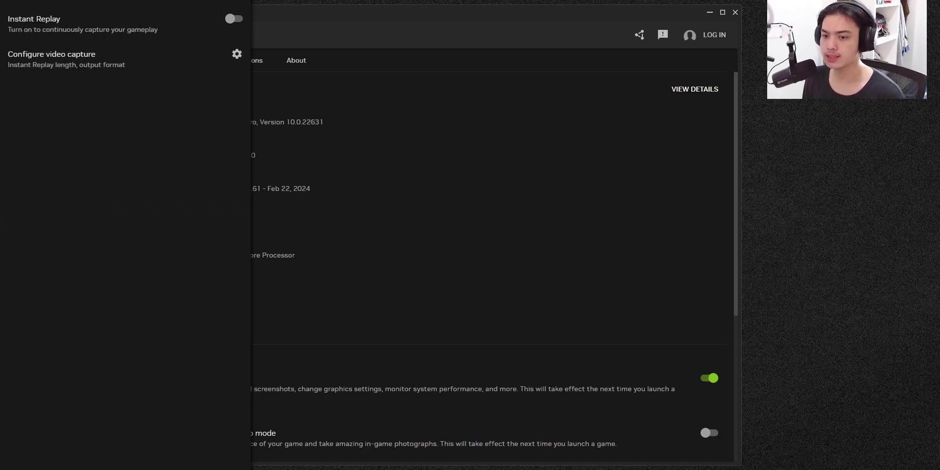
key("Escape")
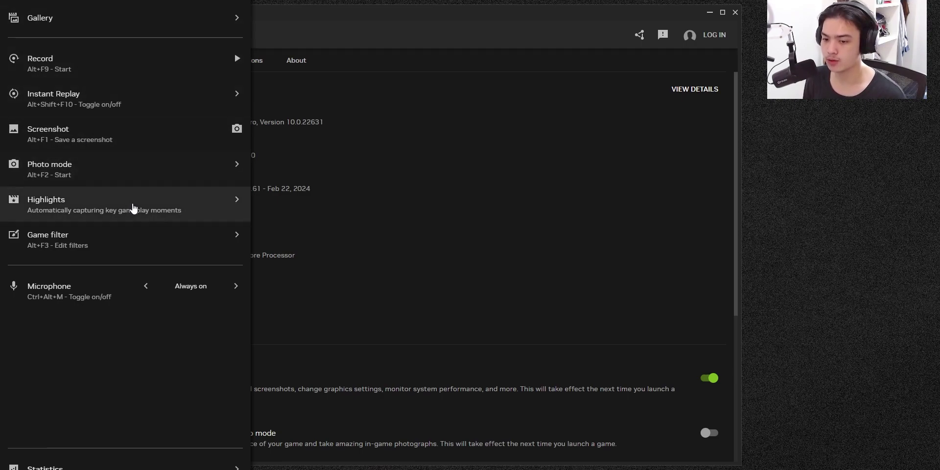
left_click(194, 210)
left_click(228, 19)
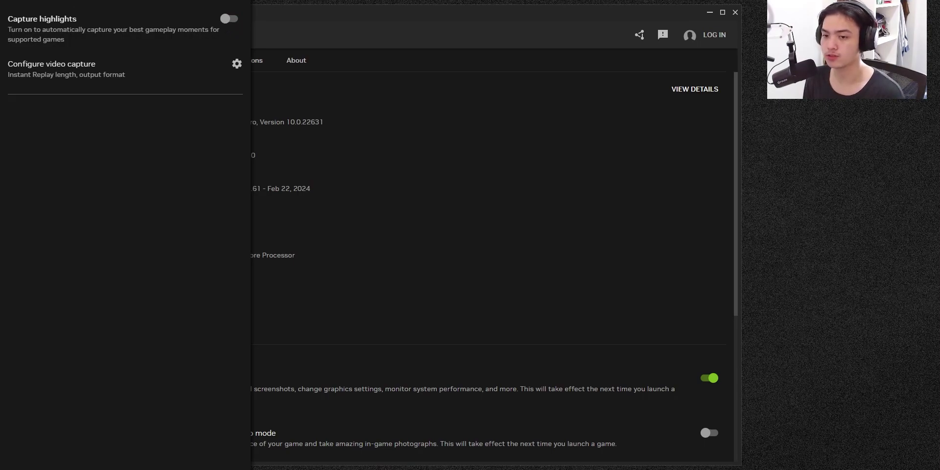
key("Escape")
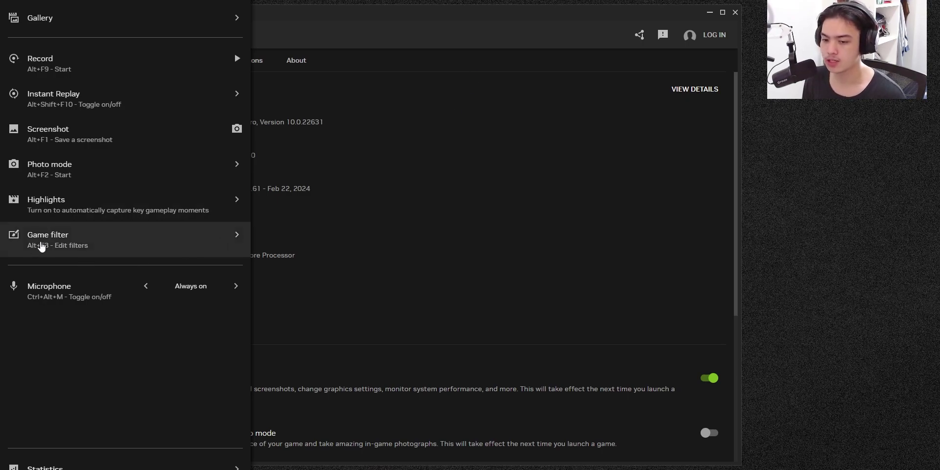
left_click(149, 249)
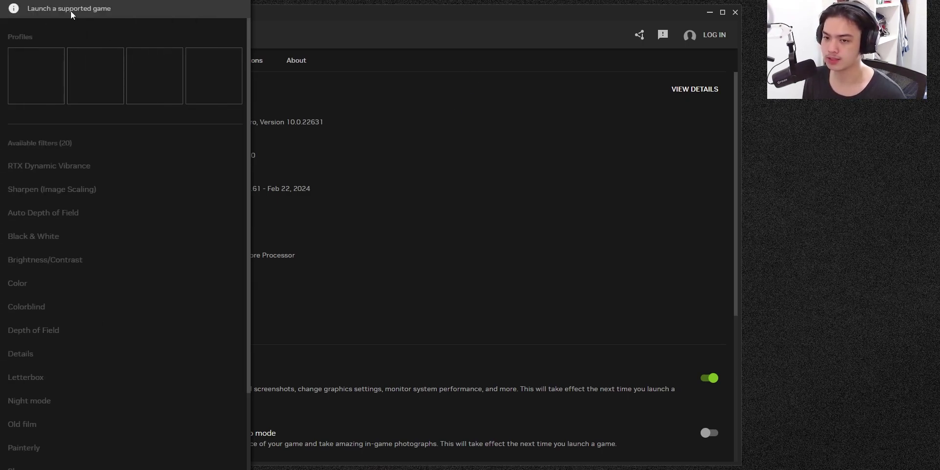
key("Escape")
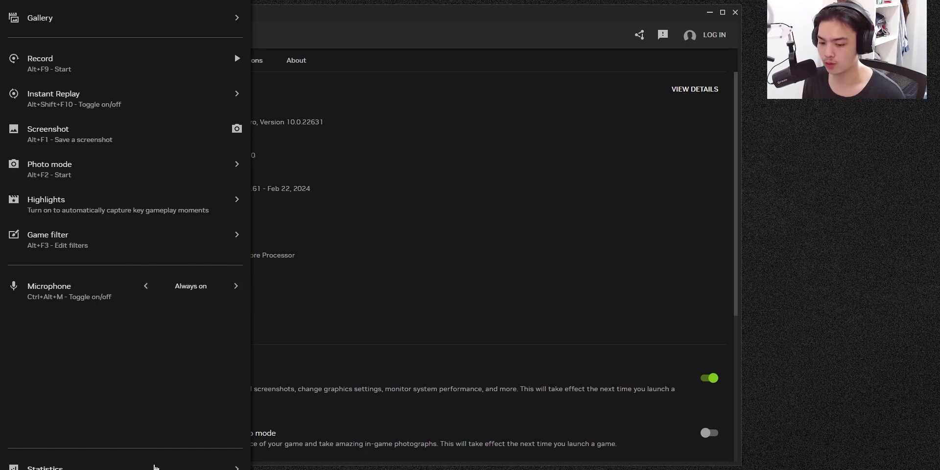
Turn on the statistics heads-up display and switch its view from Advanced to Custom.
left_click(161, 466)
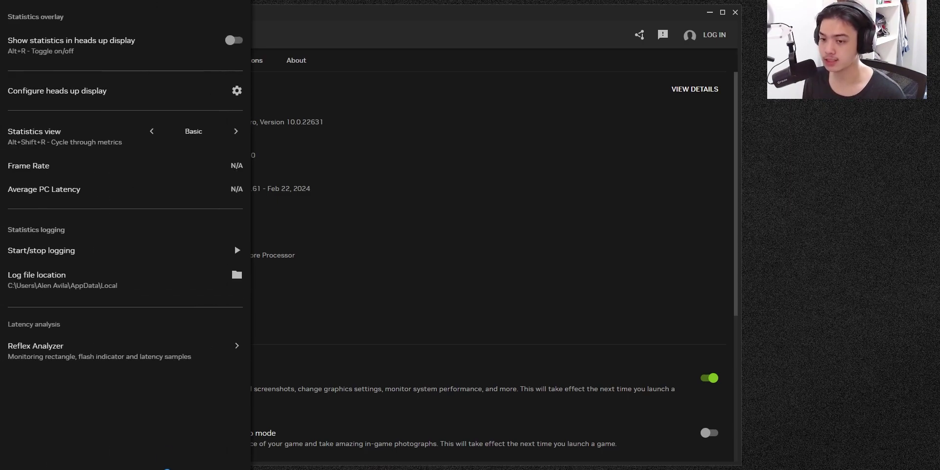
left_click(230, 41)
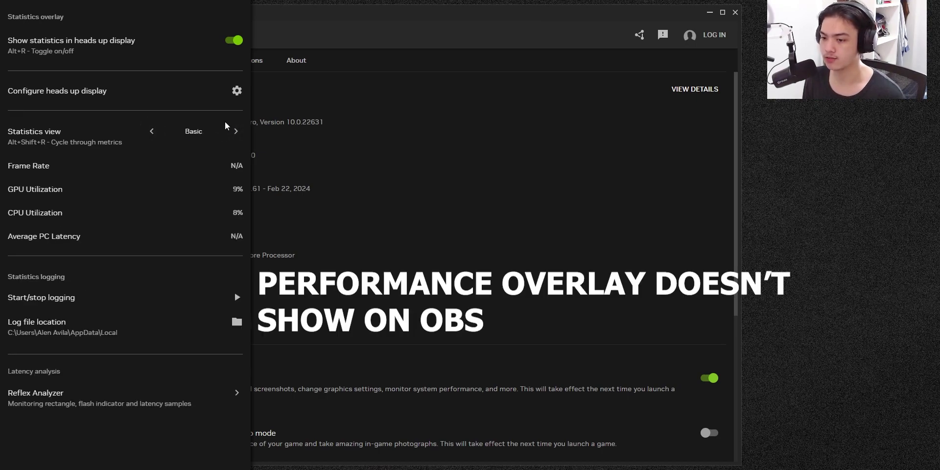
left_click(235, 133)
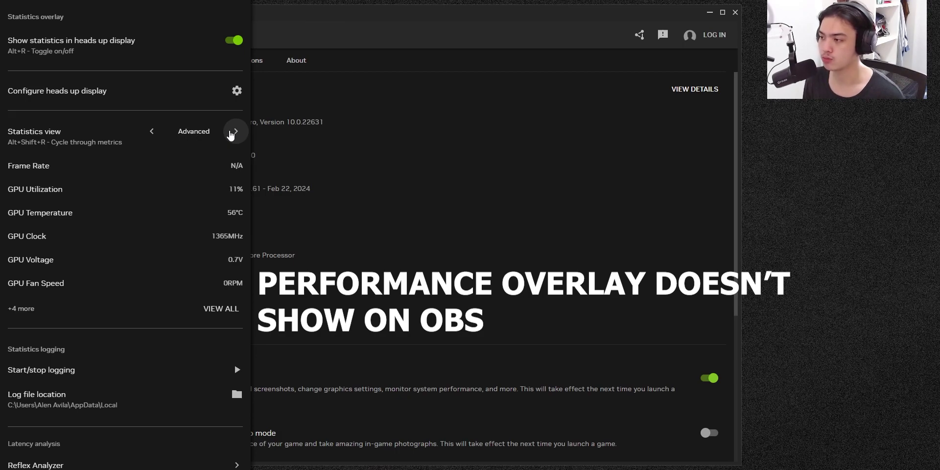
left_click(234, 132)
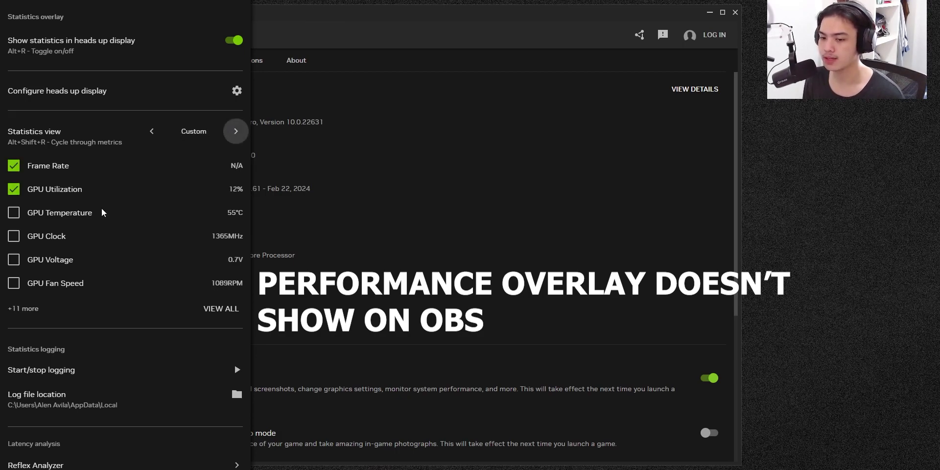
Tick GPU Temperature, GPU Clock, the remaining GPU metrics, and VRAM Clock in the full list.
left_click(18, 236)
left_click(13, 259)
left_click(13, 283)
left_click(221, 309)
left_click(14, 253)
Tick every latency metric: Render, Reflex Monitor Position, Mouse, PC + Display, and System Latency.
scroll(112, 281, "down", 1)
scroll(113, 280, "down", 1)
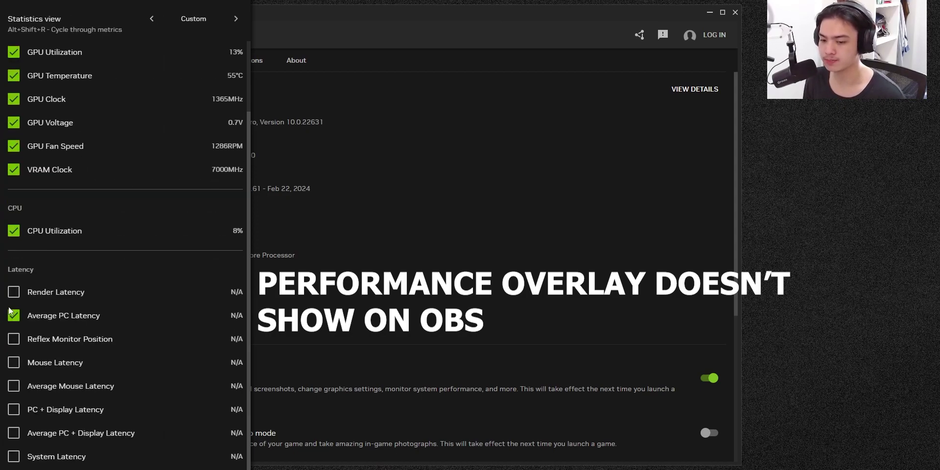
left_click(14, 292)
left_click(13, 339)
left_click(13, 362)
left_click(13, 387)
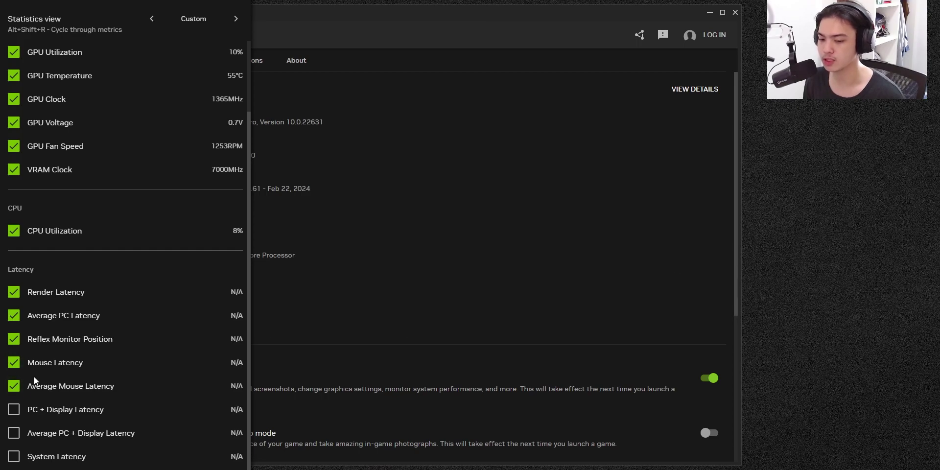
left_click(13, 409)
left_click(13, 433)
left_click(13, 456)
scroll(188, 387, "up", 3)
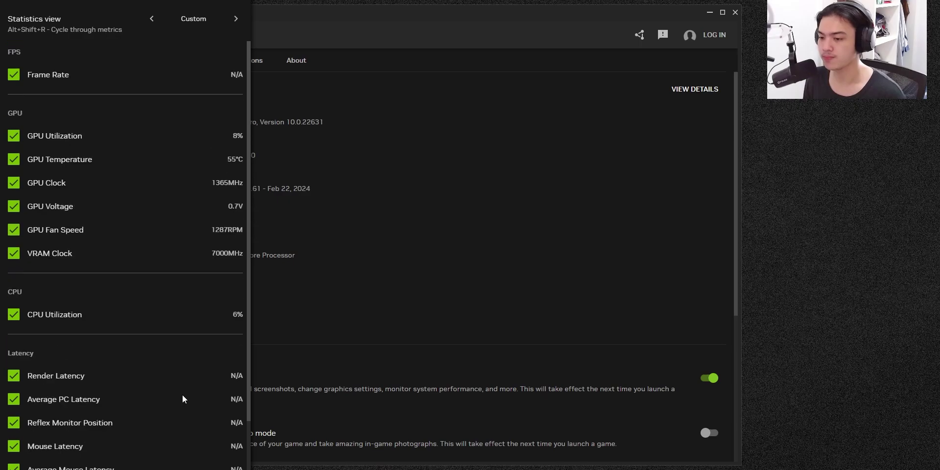
key("Escape")
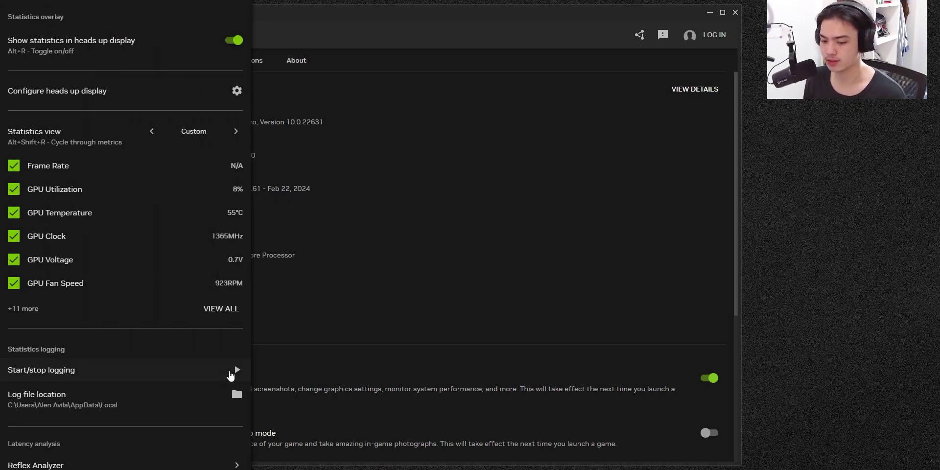
Check the heads-up display configuration, then turn off all overlay notifications.
left_click(236, 91)
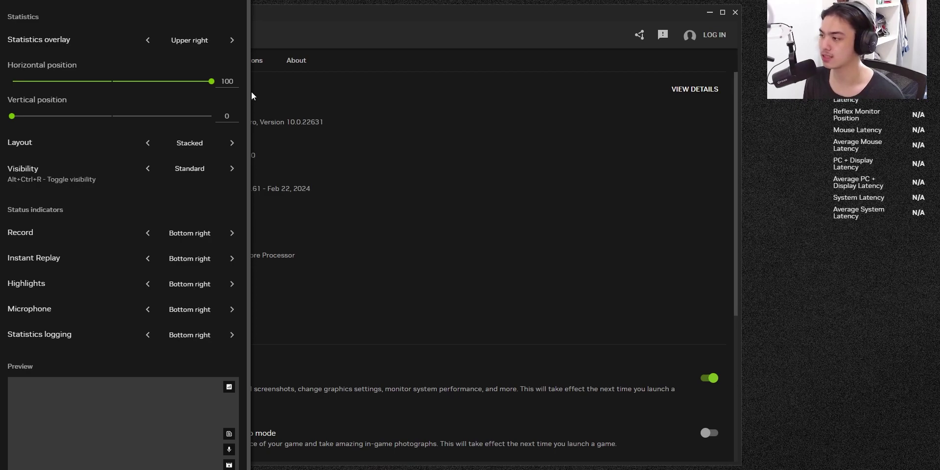
key("Escape")
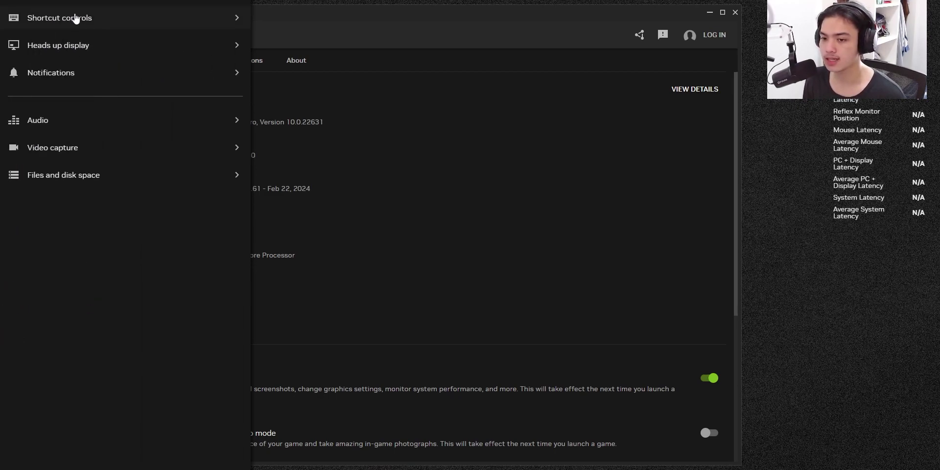
left_click(122, 73)
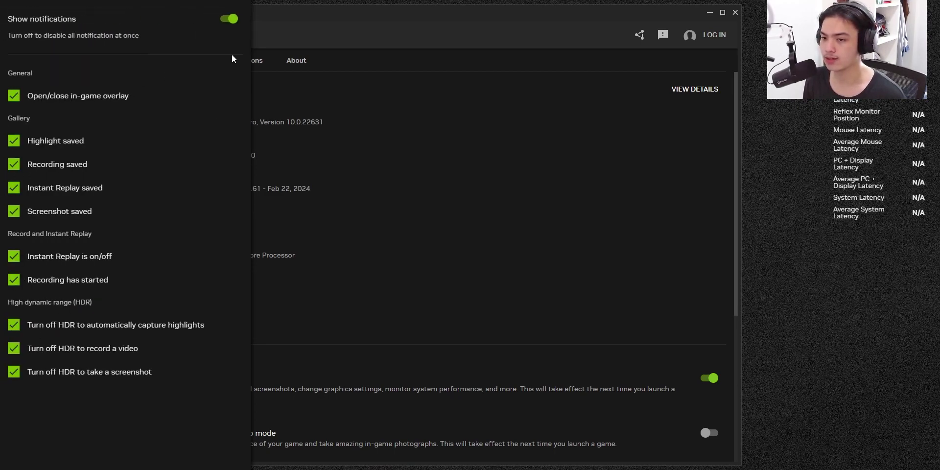
left_click(228, 19)
key("Escape")
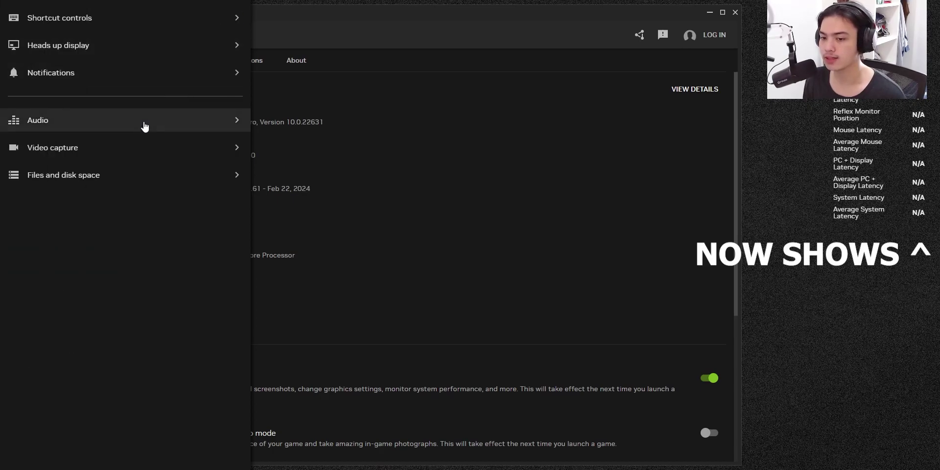
Set system sounds to 0%, microphone to 100%, with SteelSeries Sonar - Stream as microphone source.
left_click(143, 125)
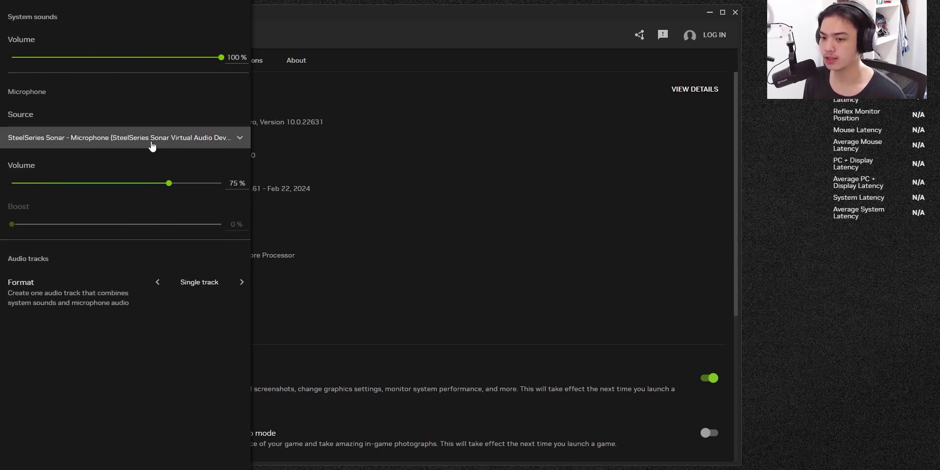
left_click_drag(220, 58, 11, 57)
left_click_drag(174, 185, 220, 185)
left_click(189, 139)
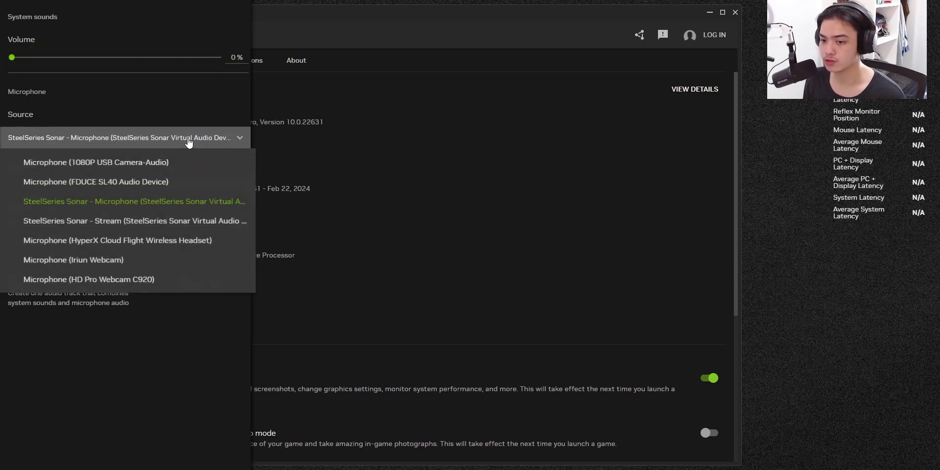
left_click(173, 209)
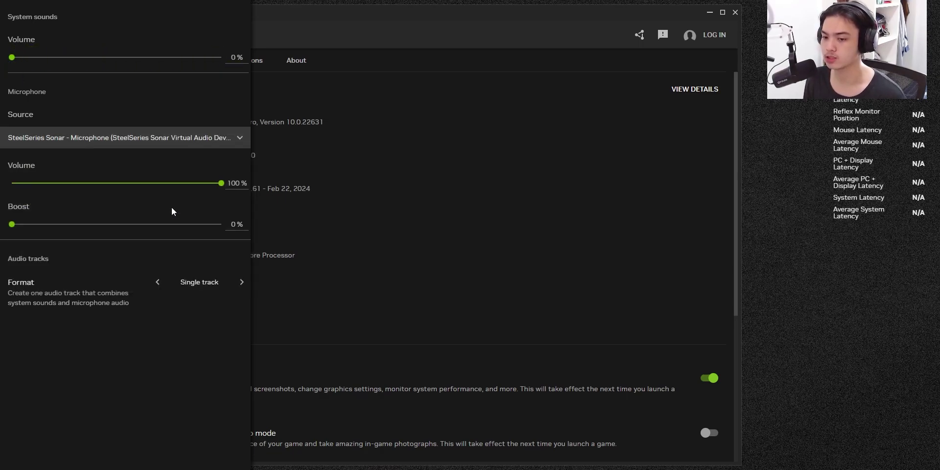
left_click(191, 142)
left_click(201, 221)
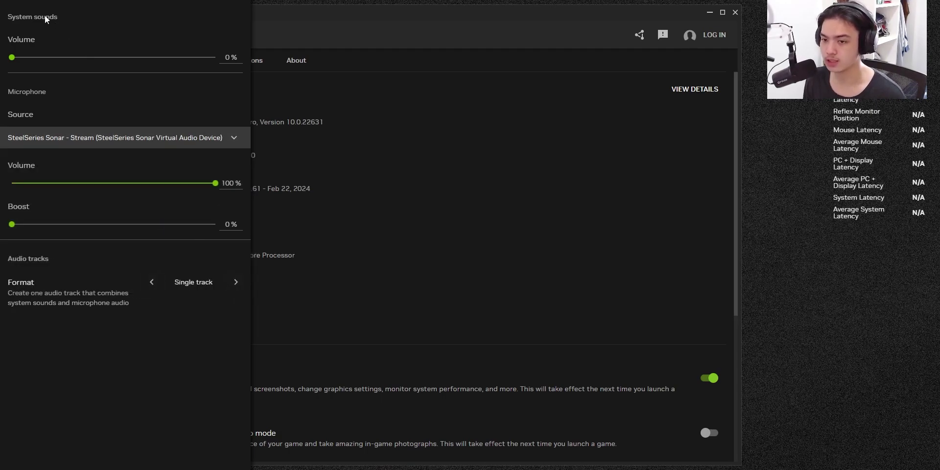
key("Escape")
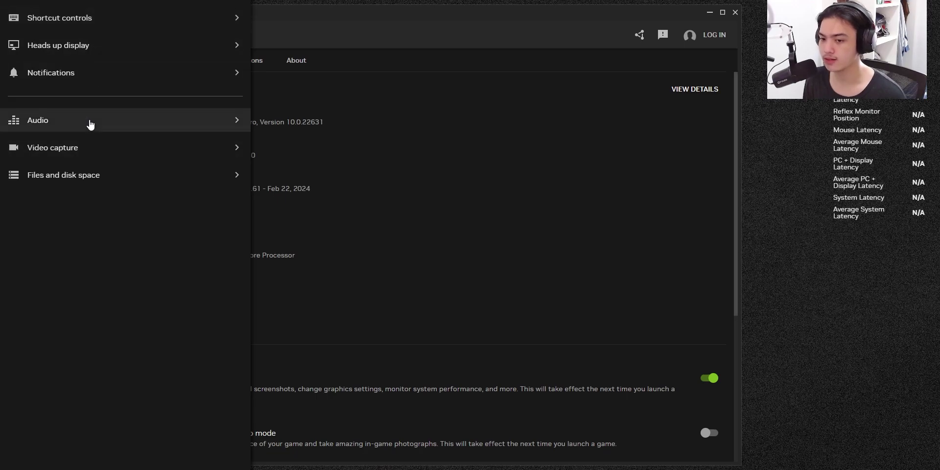
Look over the Video capture settings, then show the Files and disk space settings.
left_click(83, 149)
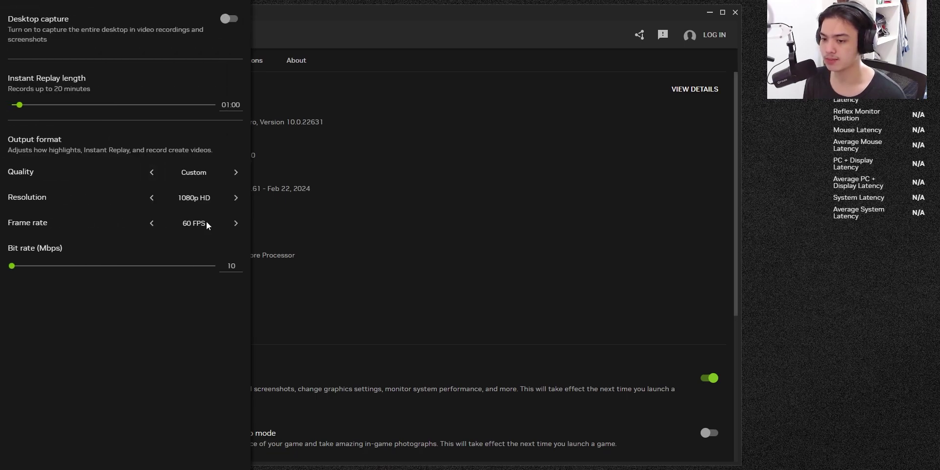
key("Escape")
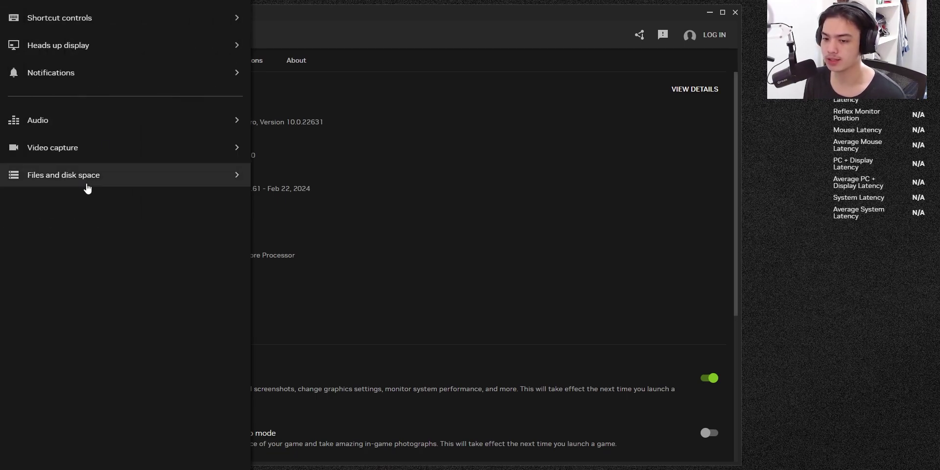
left_click(86, 185)
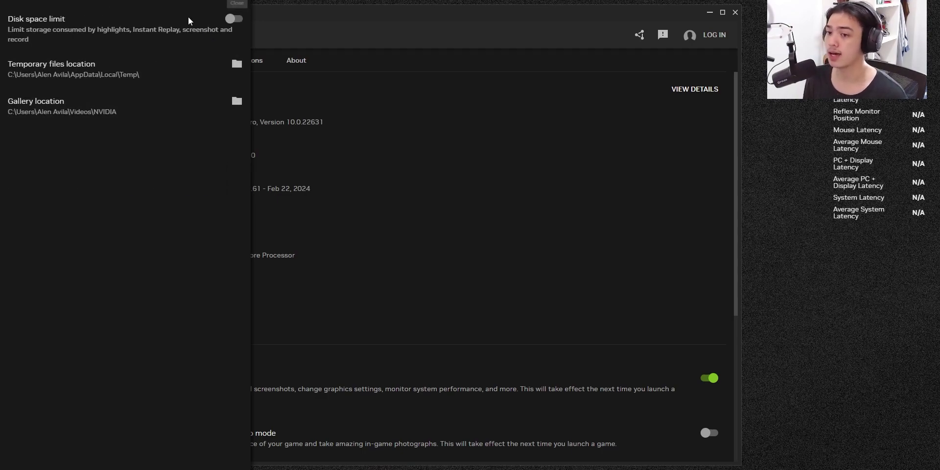
Close the overlay settings and browse the app's Home page promotions.
left_click(364, 21)
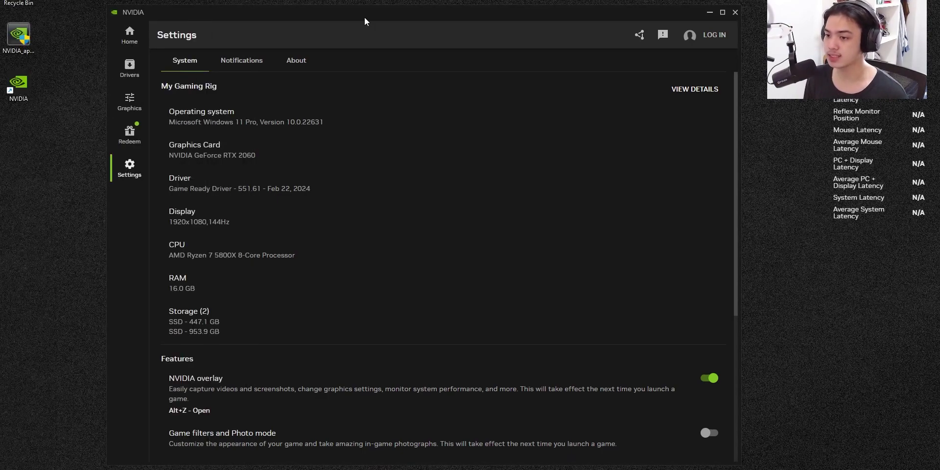
left_click(129, 34)
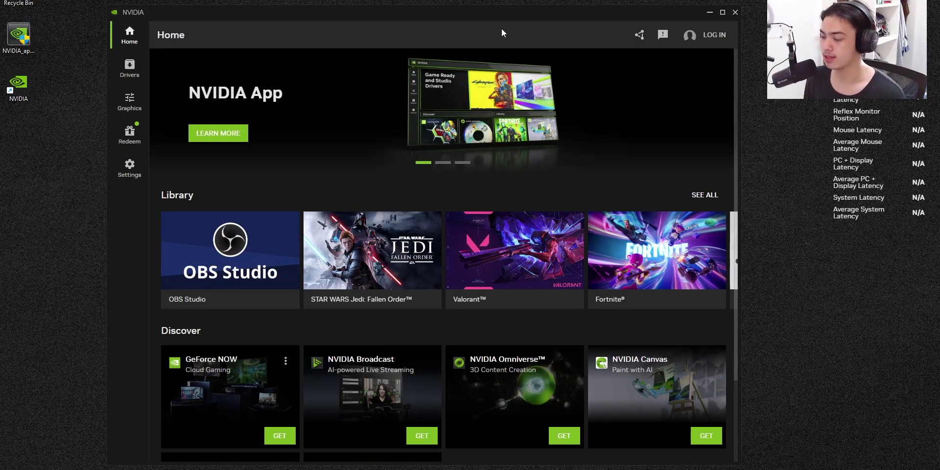
scroll(680, 195, "down", 2)
scroll(659, 238, "up", 2)
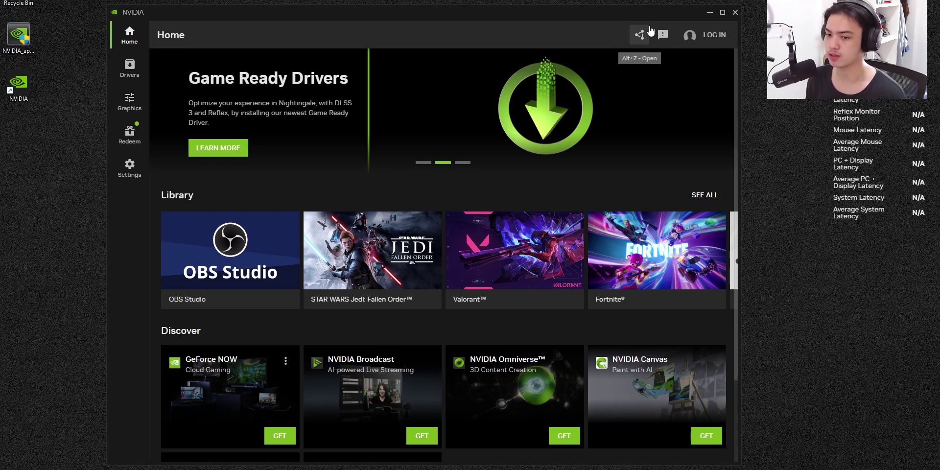
left_click(68, 114)
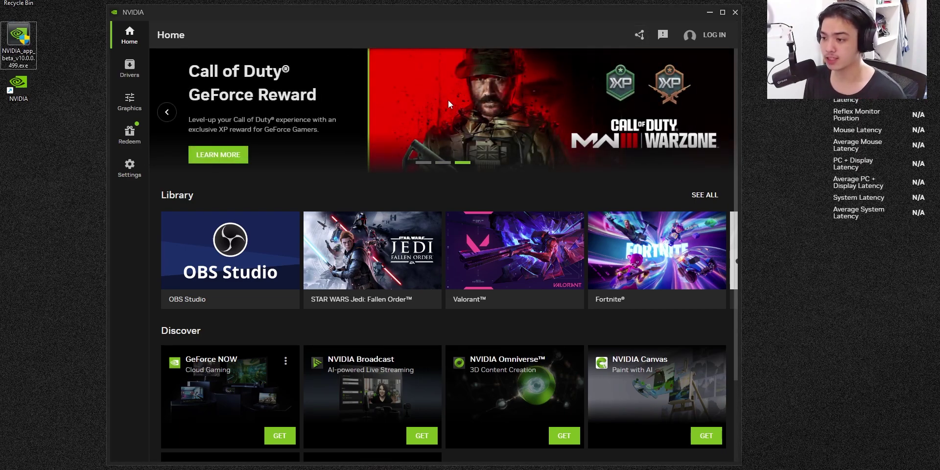
Dismiss a desktop context menu and show the Graphics page's Global Settings.
right_click(770, 168)
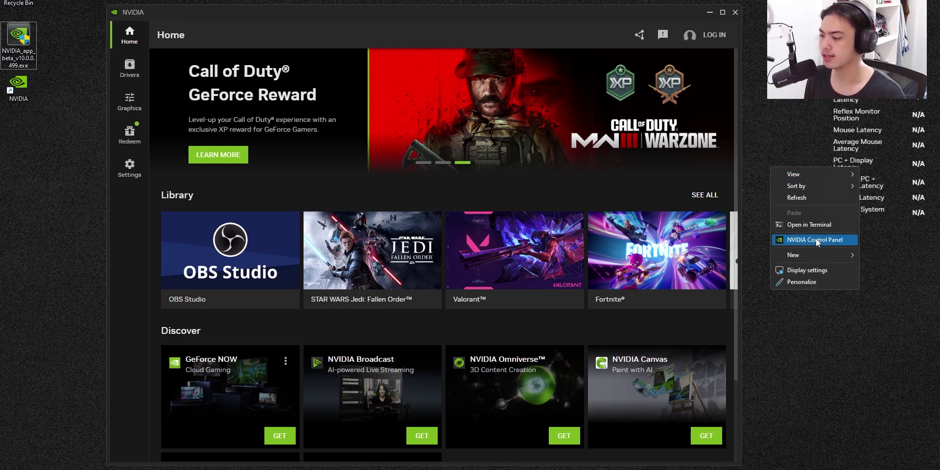
left_click(339, 18)
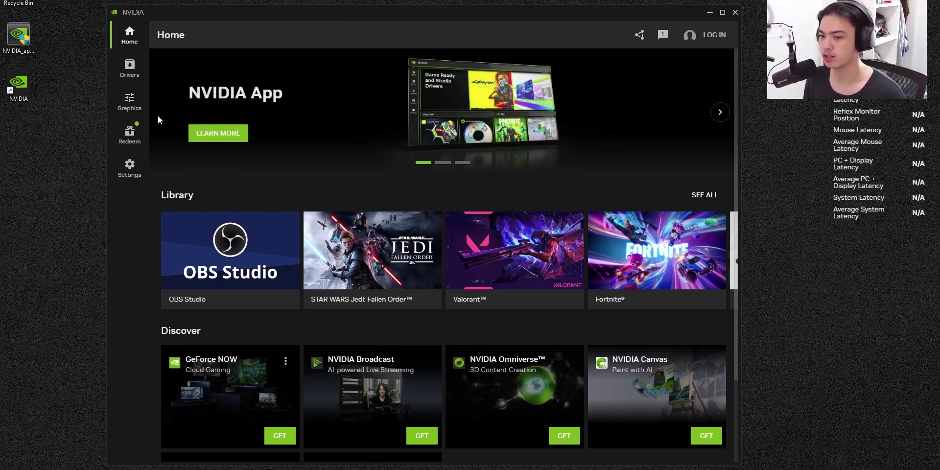
left_click(129, 102)
left_click(283, 63)
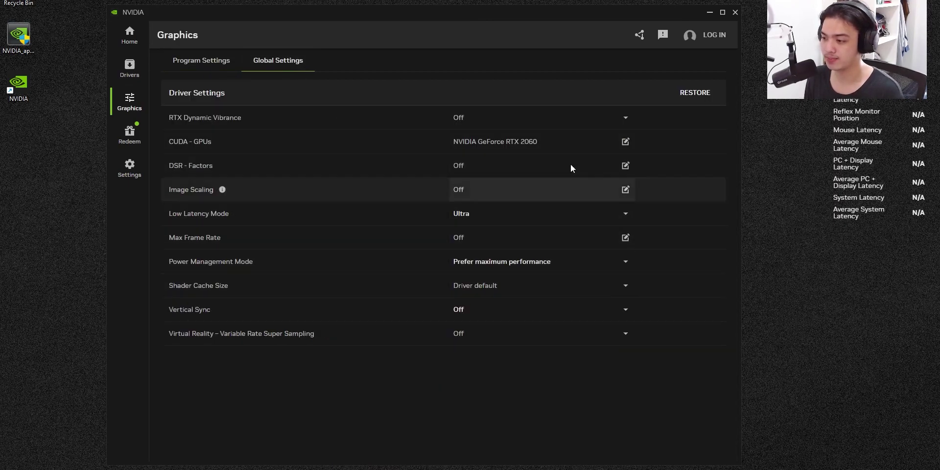